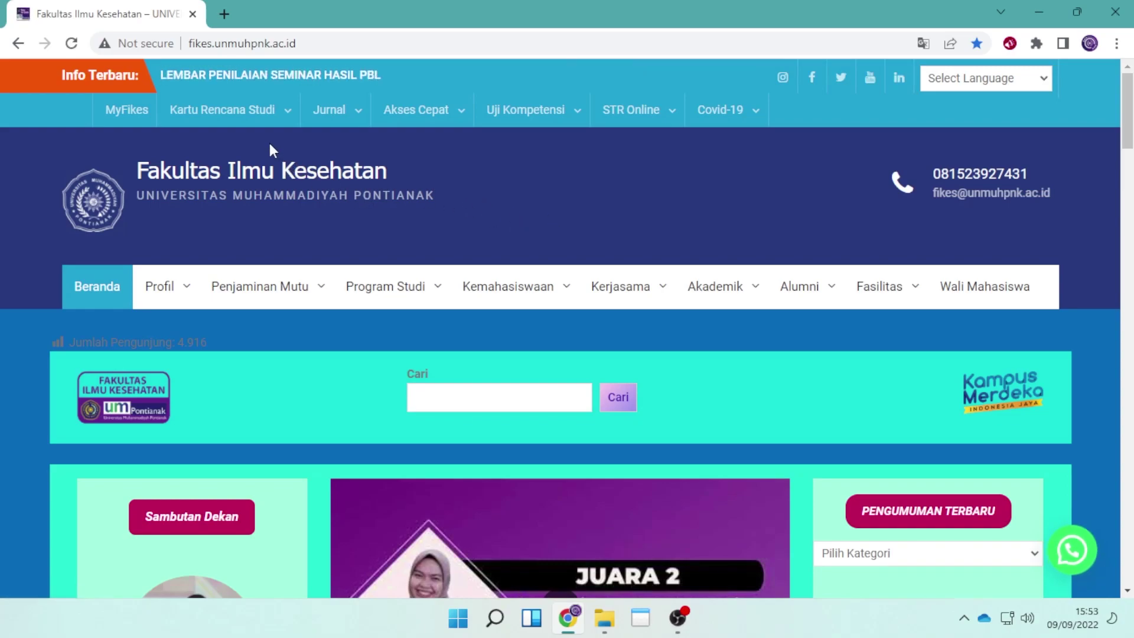
- Open the Log In Mahasiswa link under Kartu Rencana Studi in a new tab and switch to that tab
mouse_move(281, 133)
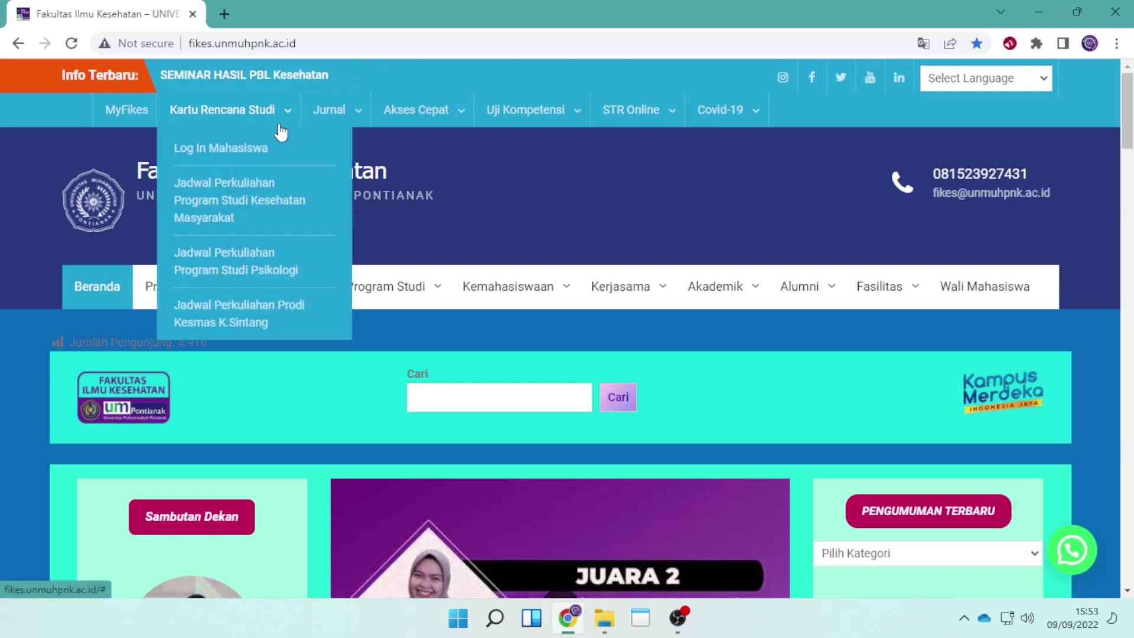
right_click(223, 151)
left_click(262, 166)
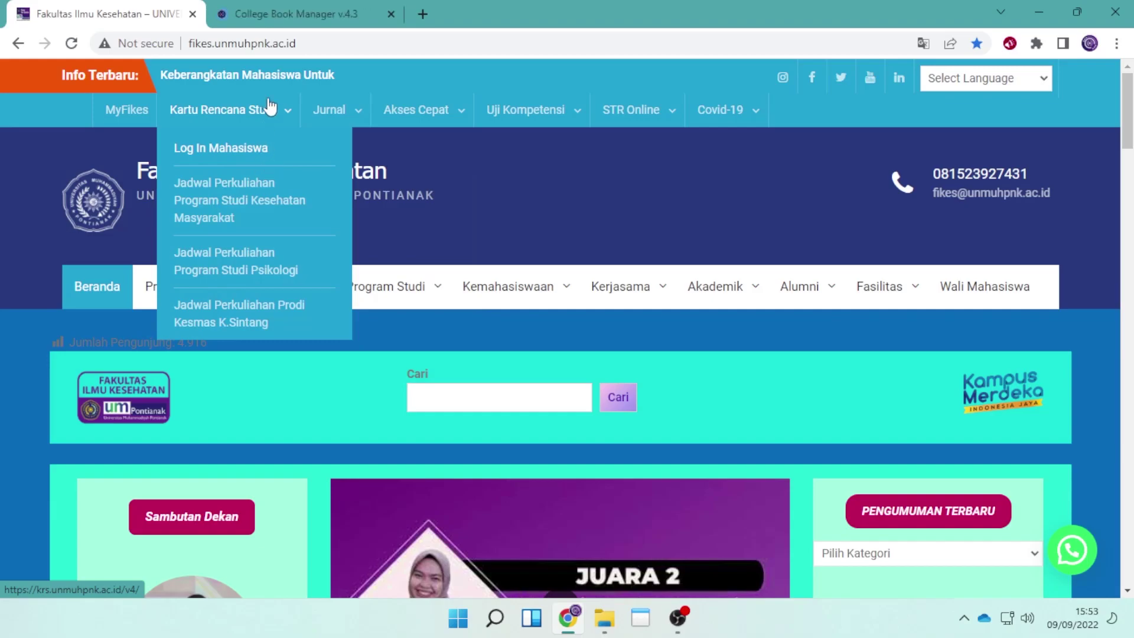
left_click(288, 5)
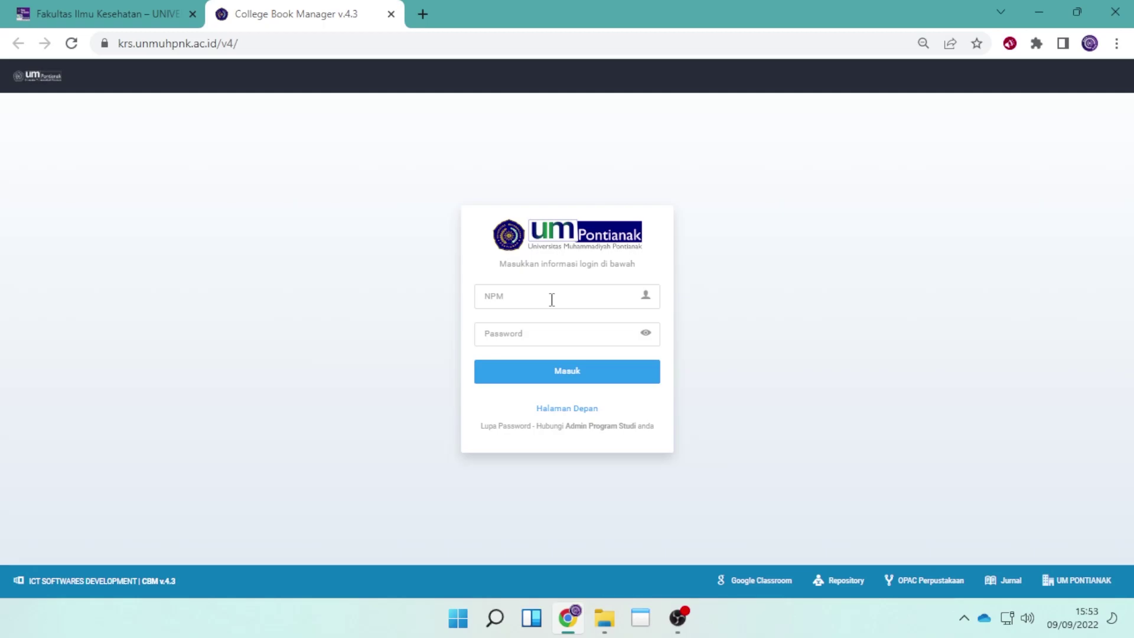
- Log in to the student portal with the student's NPM and account password
key("ctrl+plus")
key("ctrl+plus")
key("ctrl+plus")
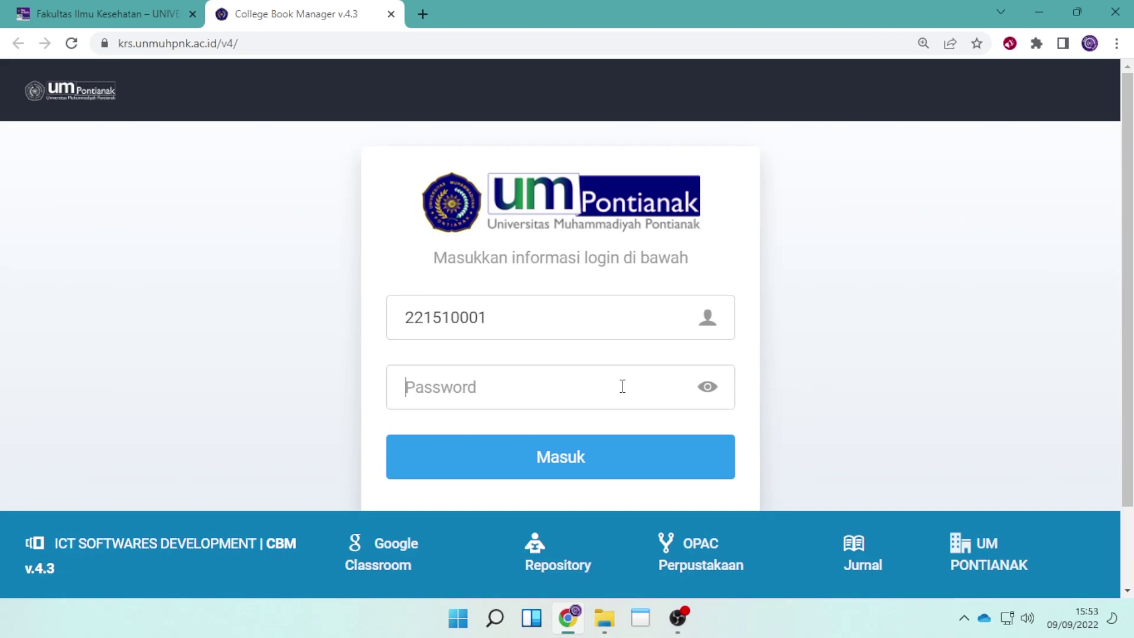
type("••")
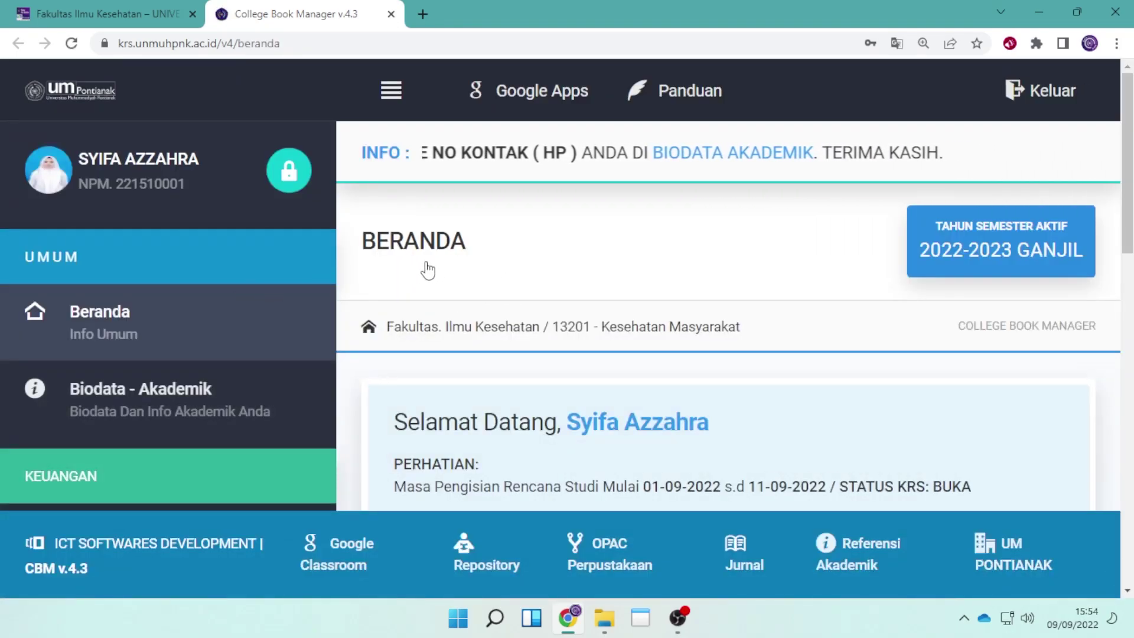
- Open the Biodata - Akademik page and review its biodata and photo upload instructions
scroll(428, 265, "down", 1)
scroll(430, 256, "up", 1)
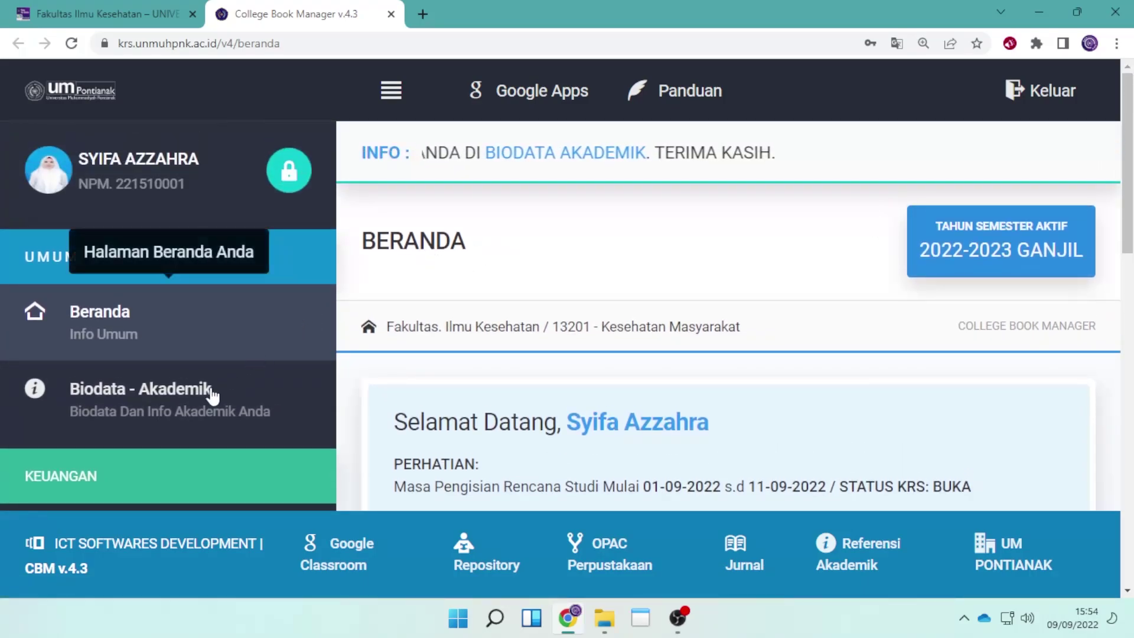
left_click(175, 407)
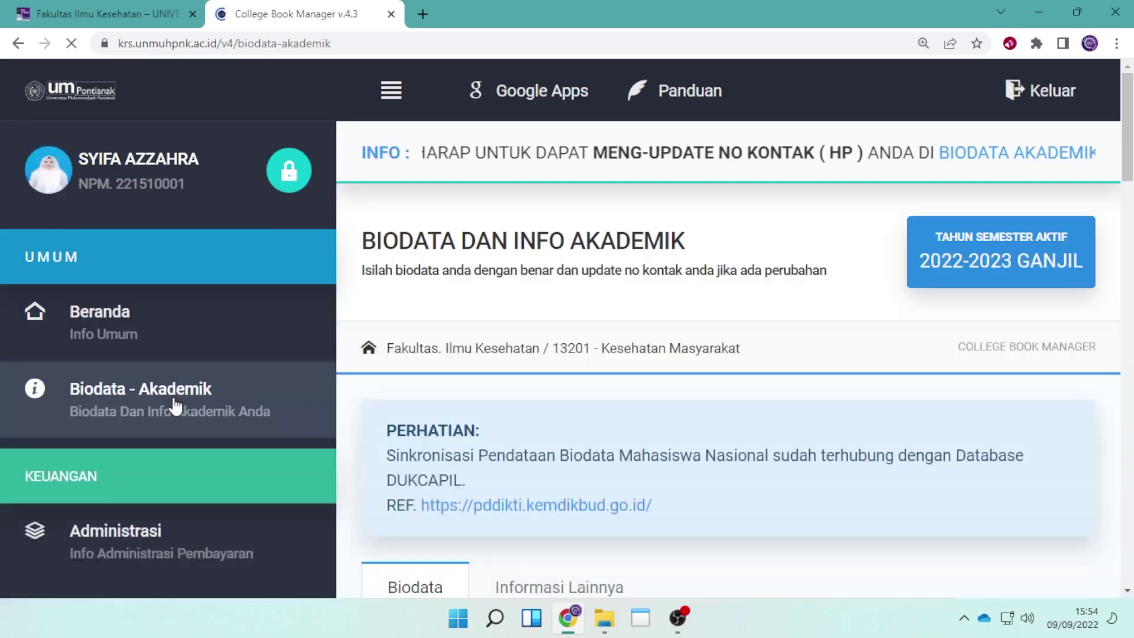
scroll(581, 397, "down", 1)
scroll(581, 396, "down", 10)
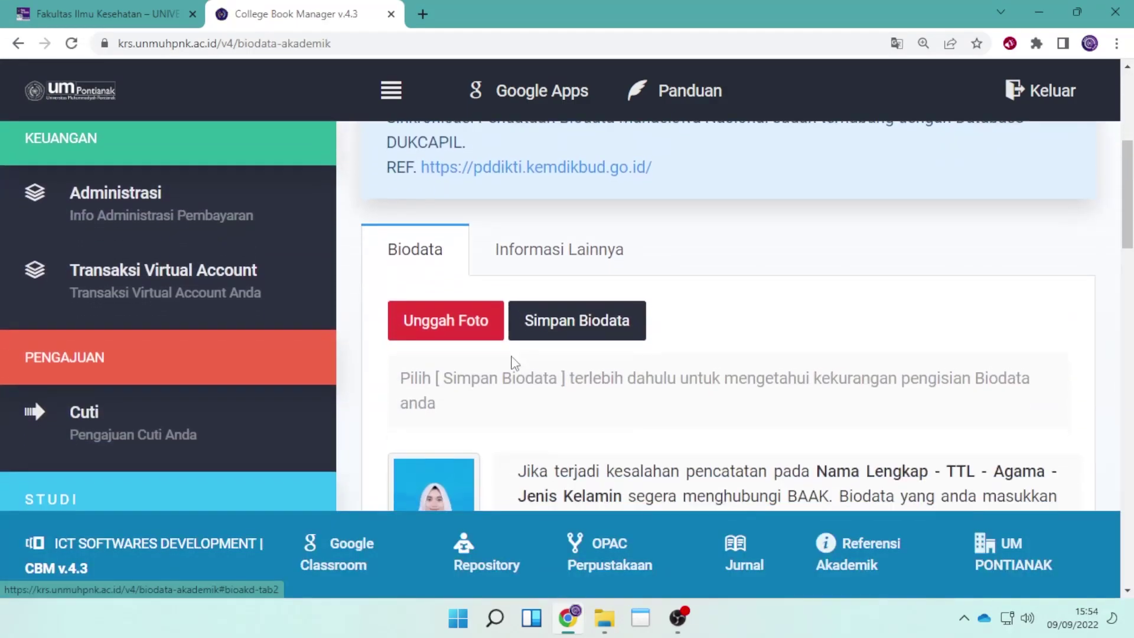
scroll(501, 309, "down", 2)
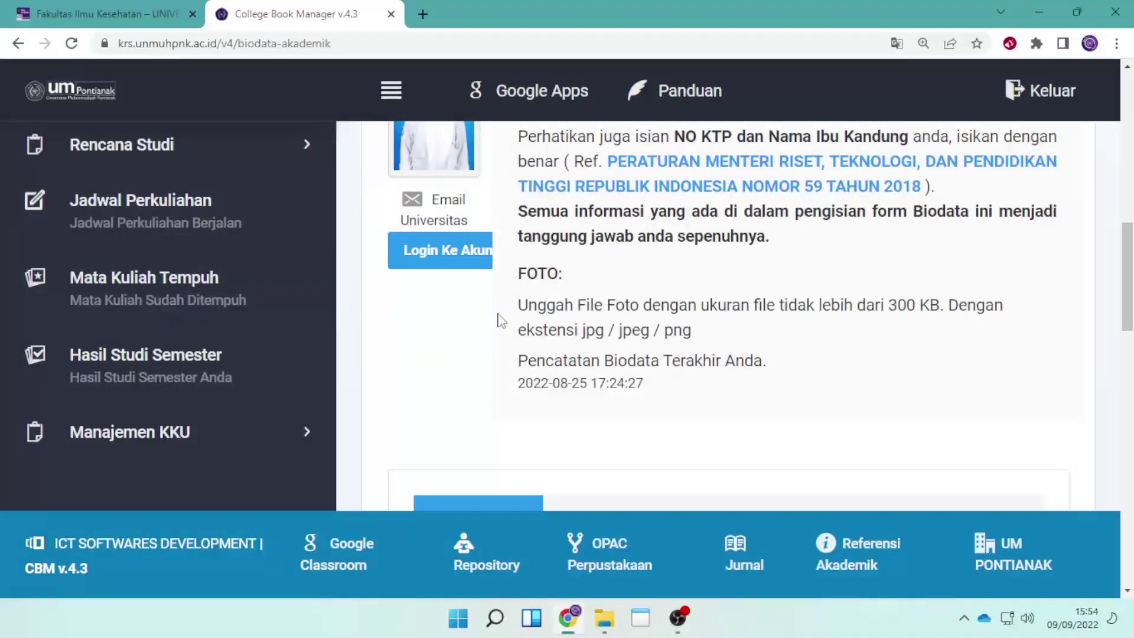
scroll(501, 317, "up", 5)
scroll(501, 325, "up", 4)
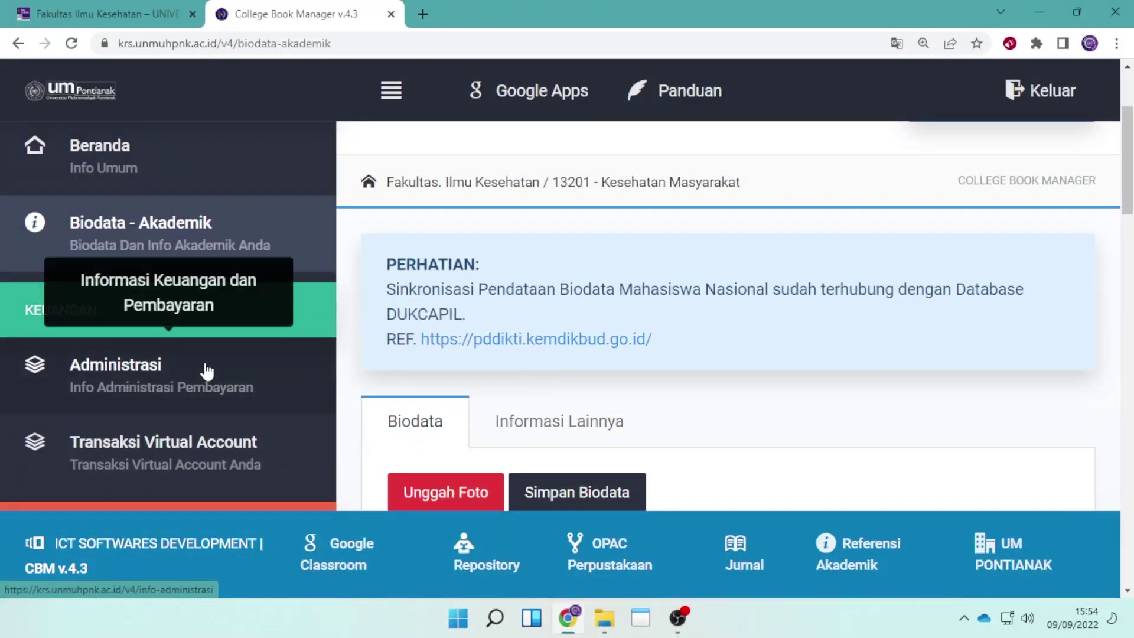
scroll(207, 372, "up", 3)
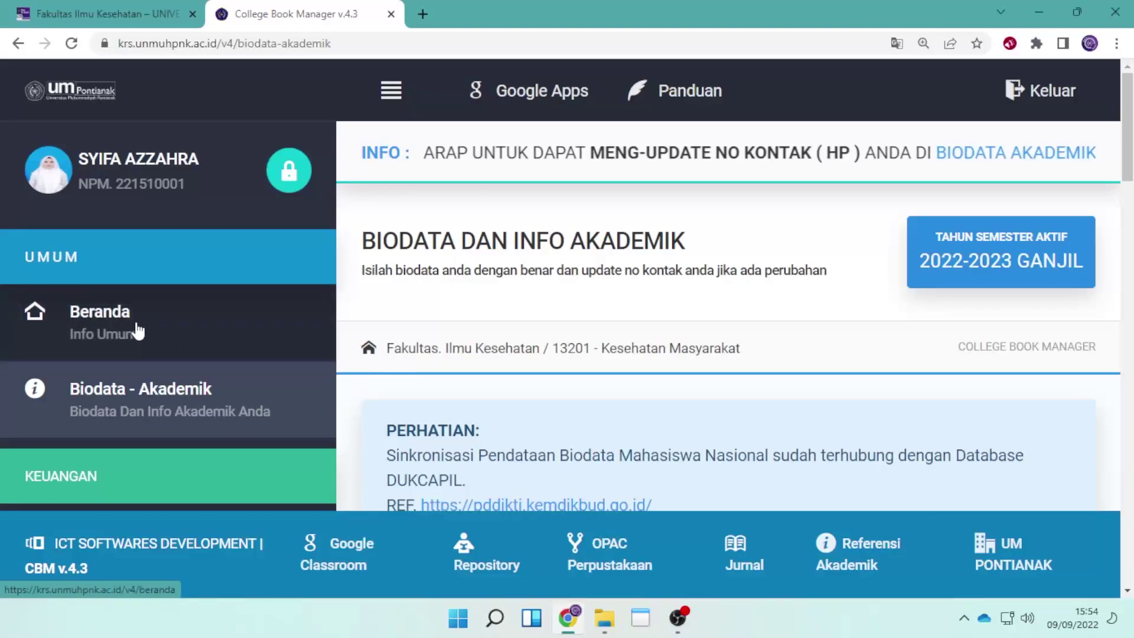
- Return to the Beranda page and open the KRS Rencana Studi page for the running semester
left_click(143, 334)
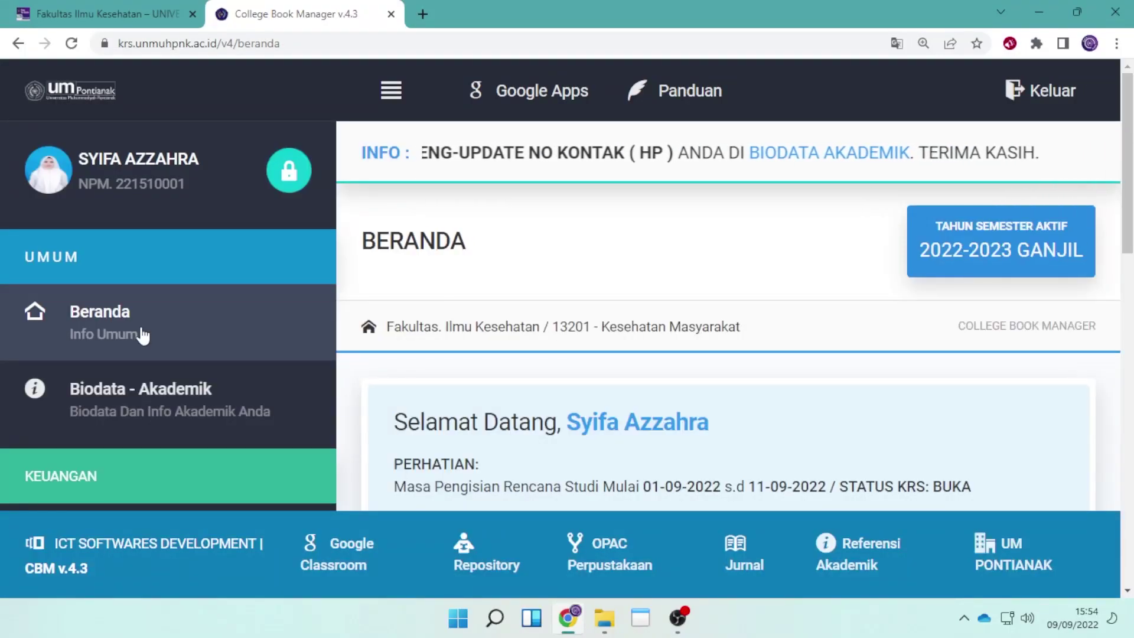
key("ctrl+minus")
key("ctrl+minus")
key("ctrl+minus")
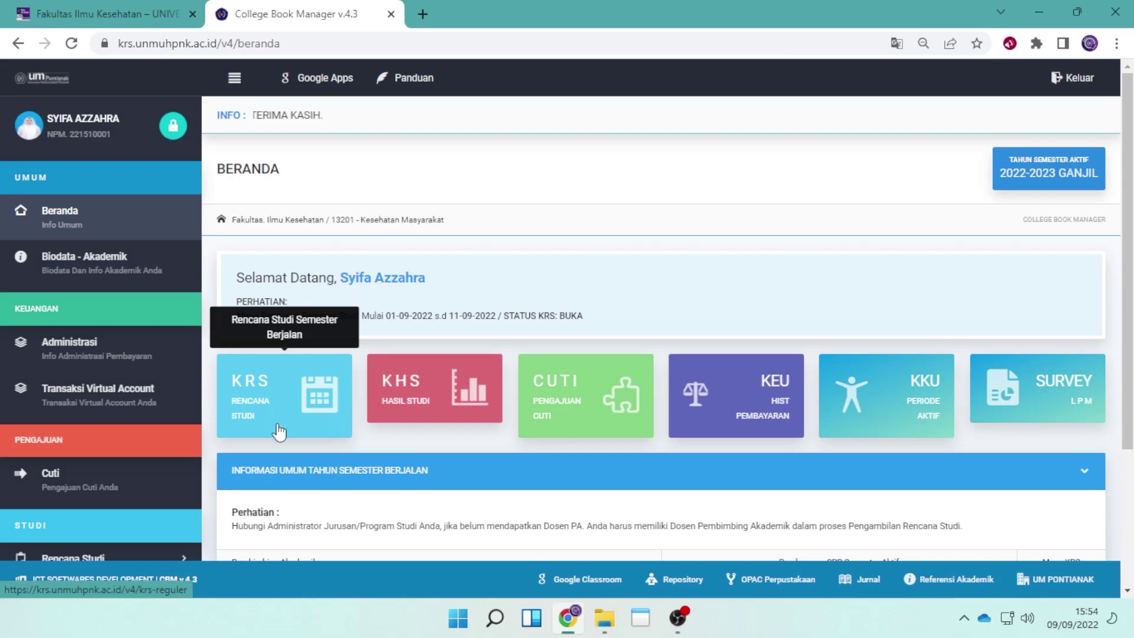
key("ctrl+plus")
key("ctrl+plus")
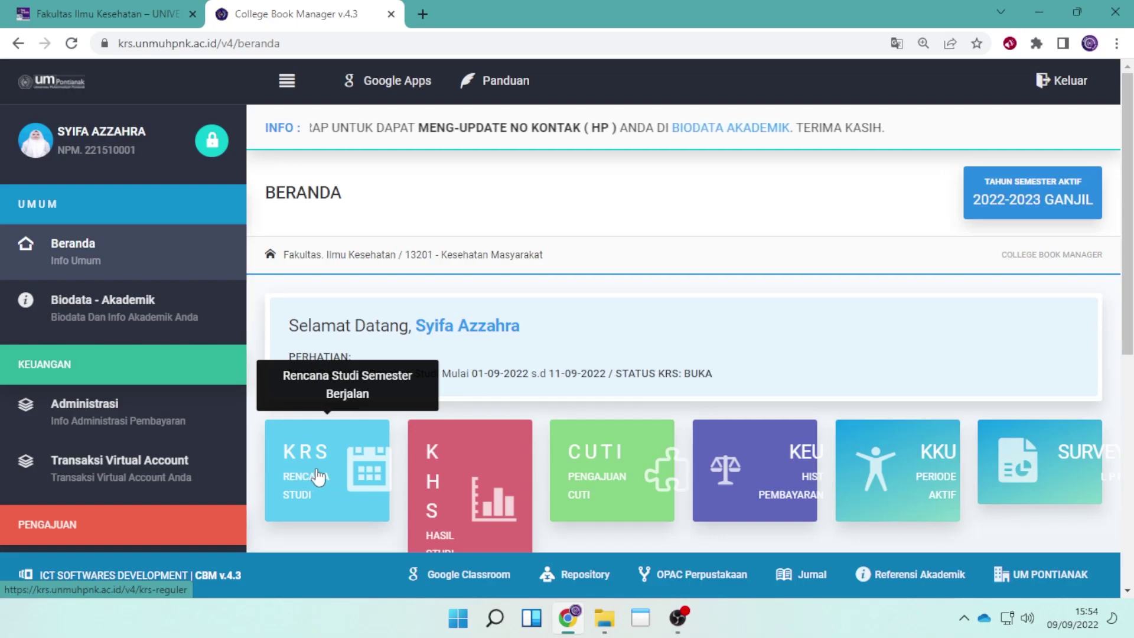
left_click(319, 474)
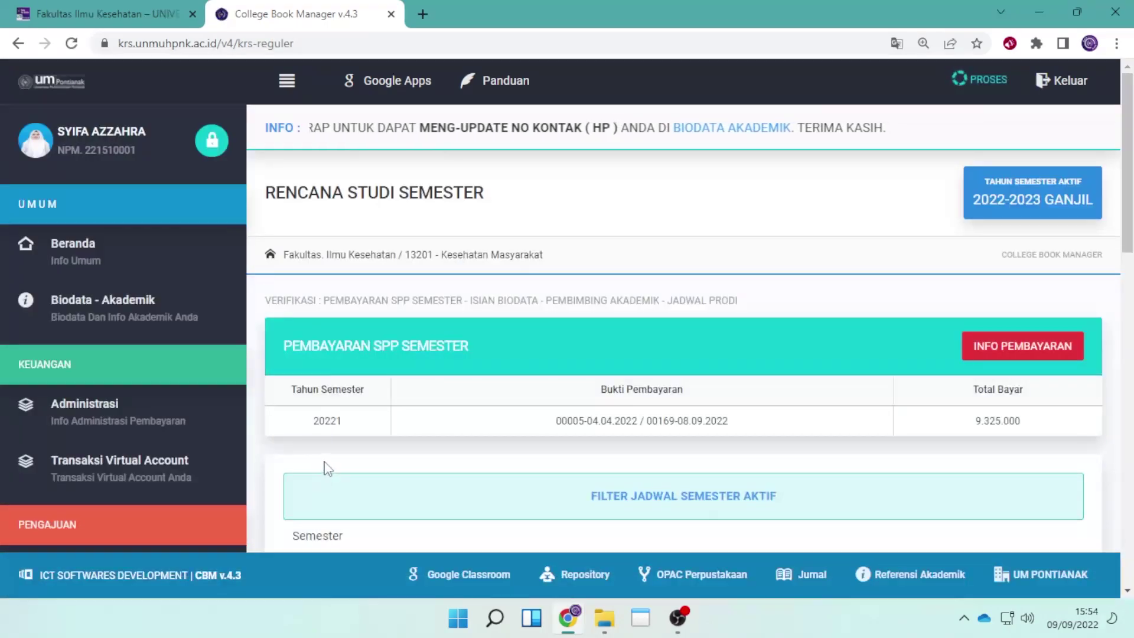
- Filter the active semester schedule by Semester - 1
scroll(502, 377, "down", 3)
scroll(501, 377, "down", 1)
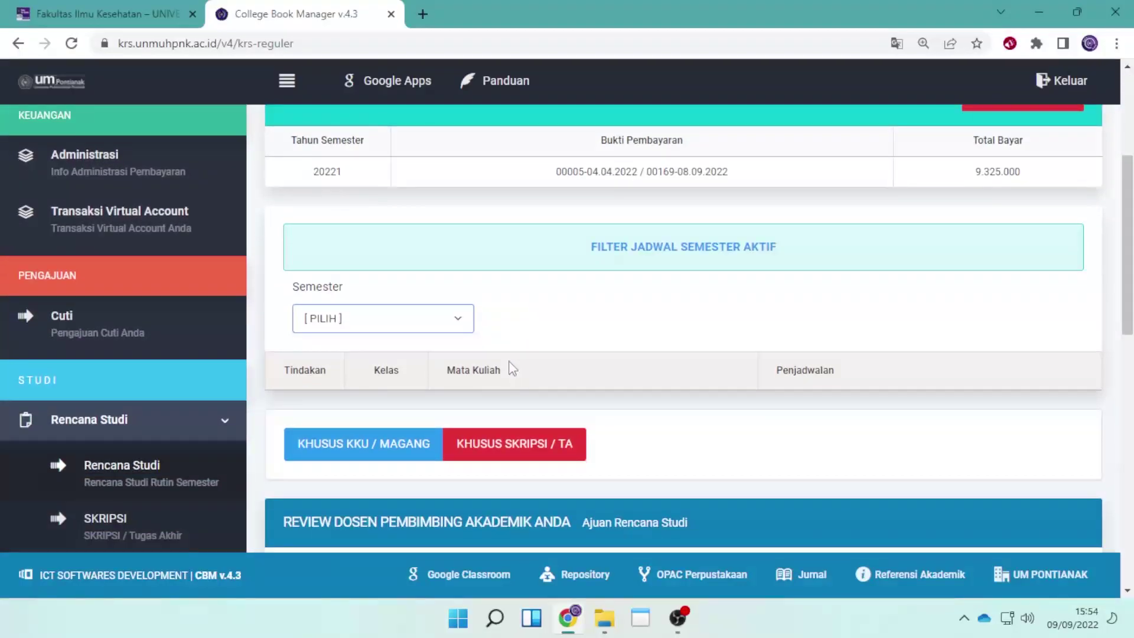
left_click(370, 328)
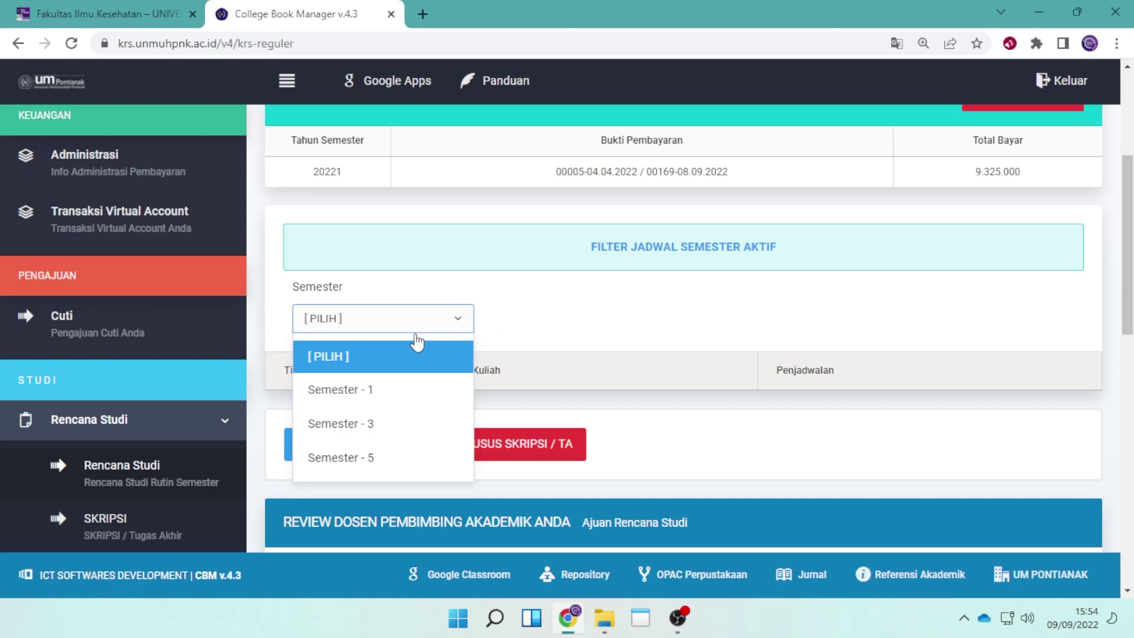
left_click(355, 391)
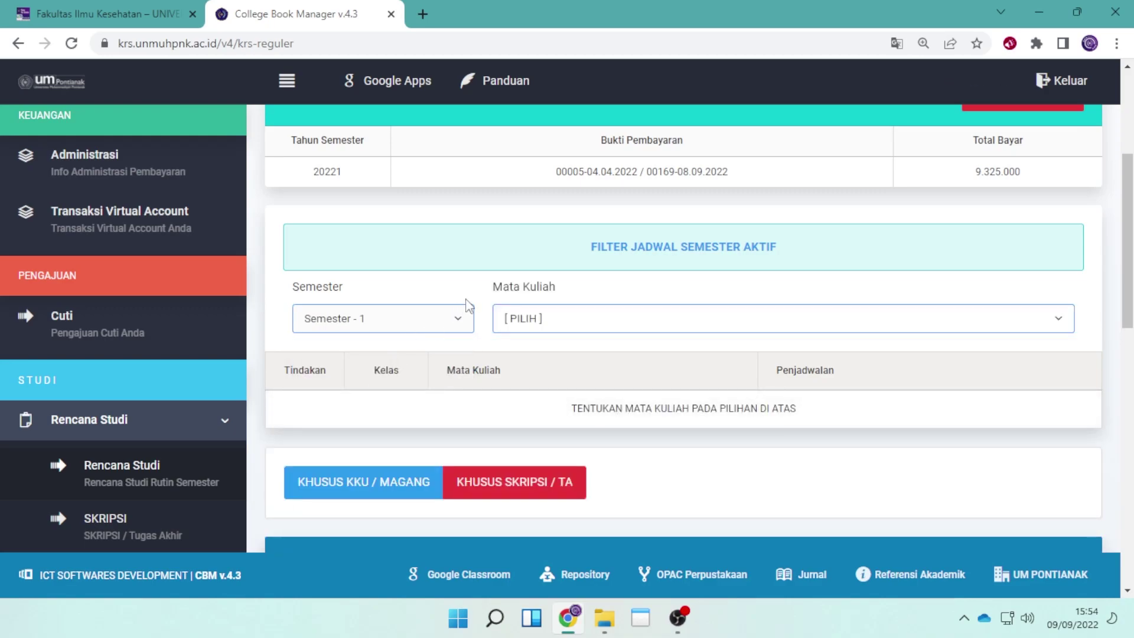
left_click_drag(337, 290, 284, 288)
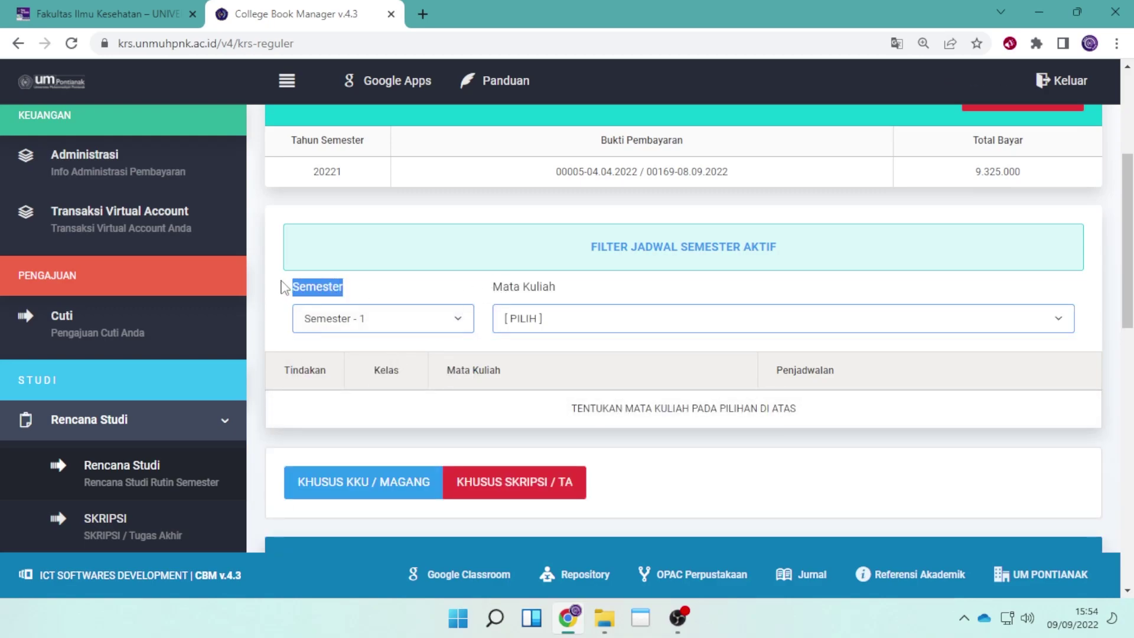
left_click(353, 326)
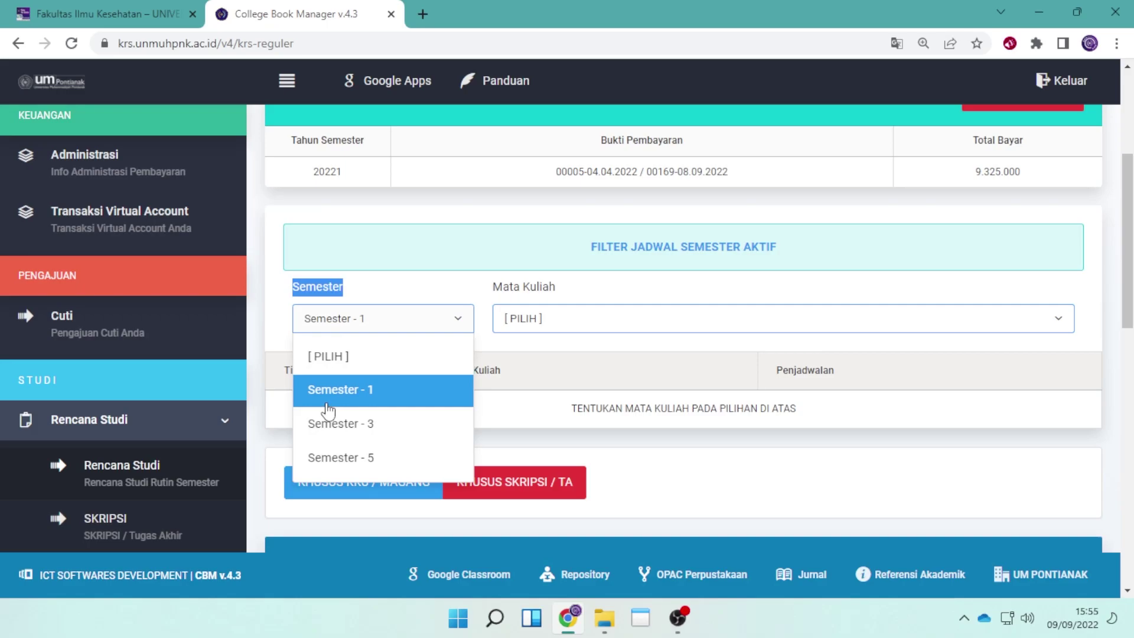
left_click(324, 396)
- Look through the Mata Kuliah choices offered for Semester - 1 without selecting a course
left_click(565, 298)
left_click_drag(528, 295, 476, 299)
left_click(592, 338)
left_click(577, 329)
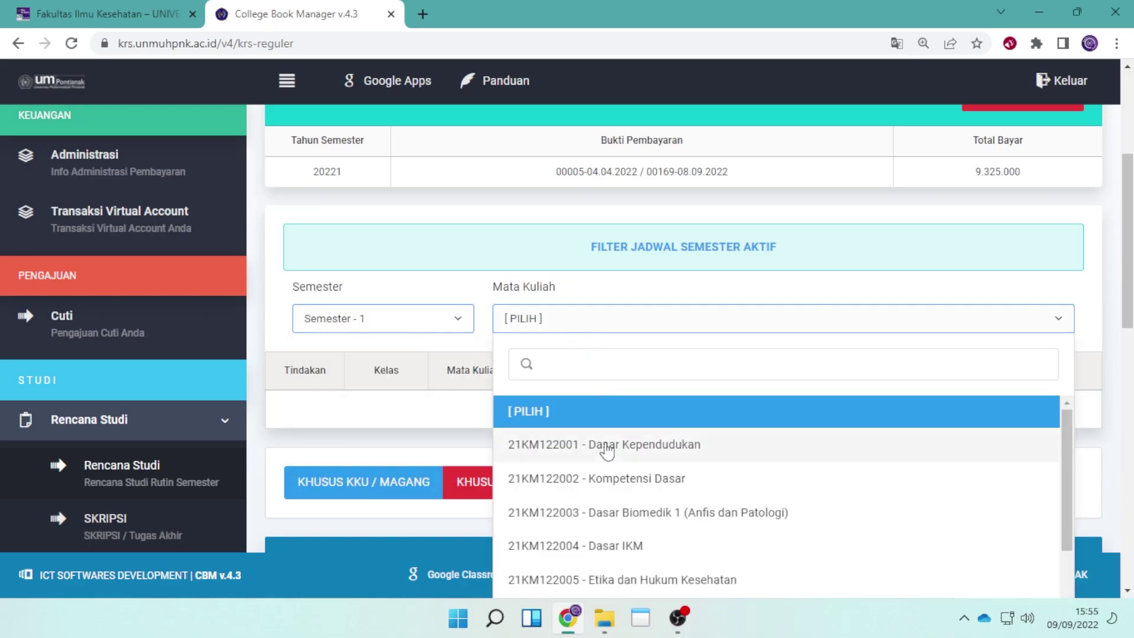
scroll(608, 450, "down", 3)
scroll(609, 469, "up", 3)
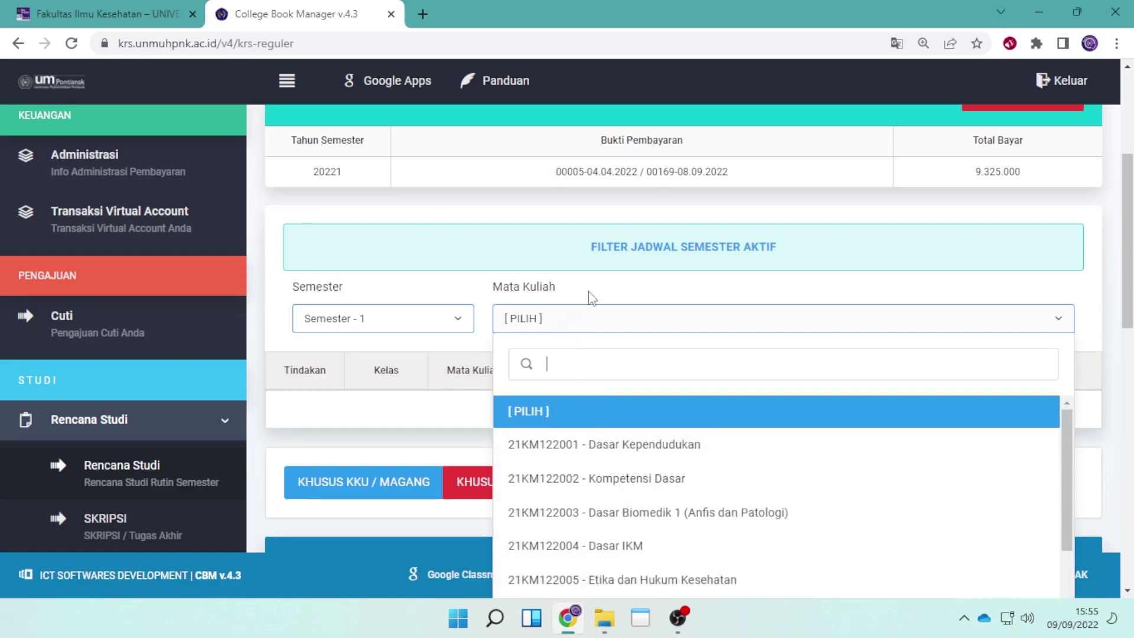
left_click(591, 300)
scroll(577, 303, "up", 4)
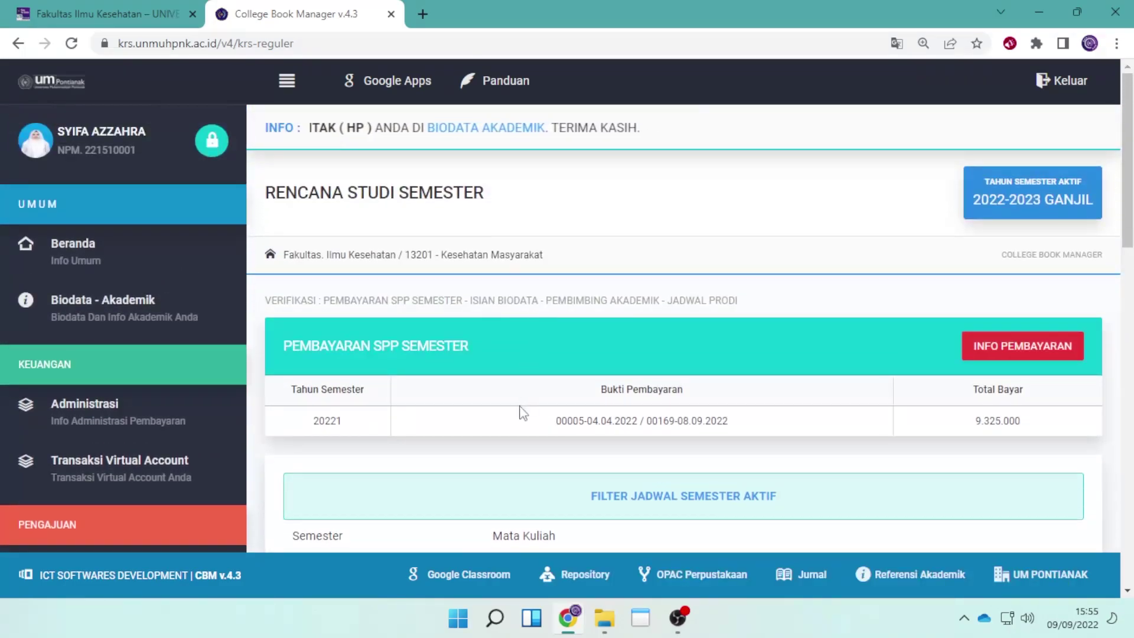
key("ctrl+minus")
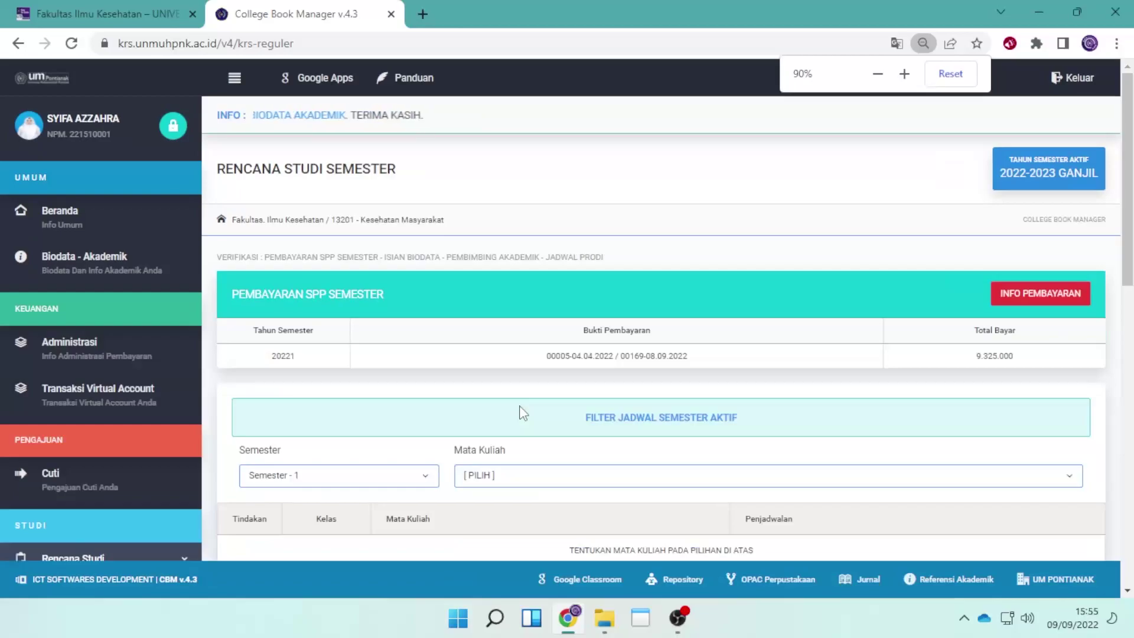
key("ctrl+minus")
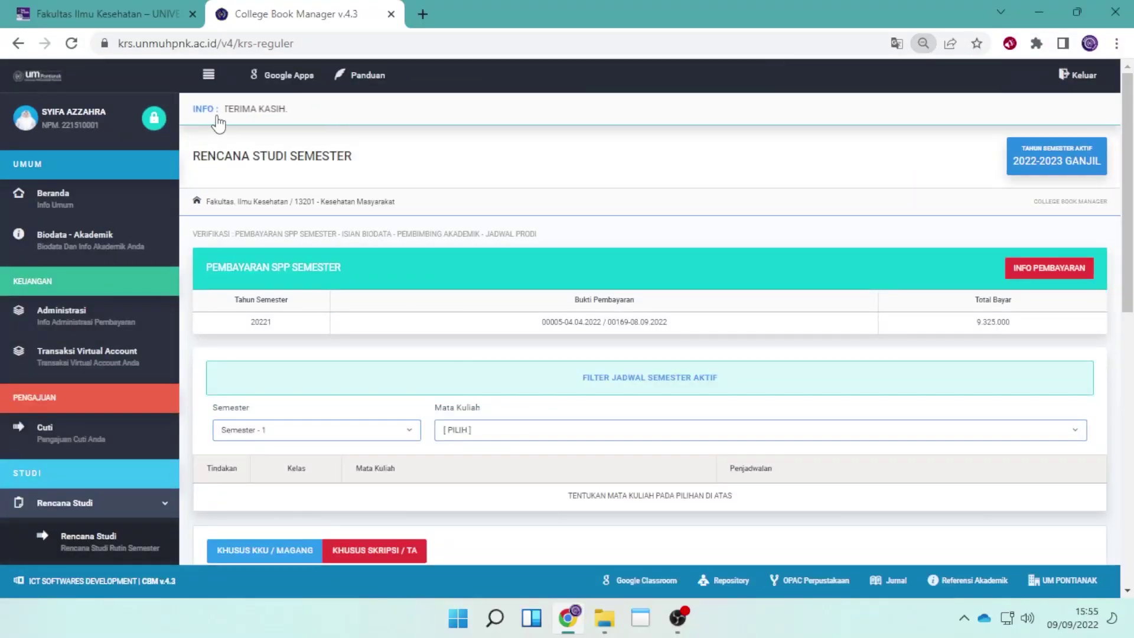
- From the faculty website, open the Kesehatan Masyarakat class schedule for Semester 1 Reg A Angkatan 2022 in a new tab and view it
left_click(119, 14)
mouse_move(278, 119)
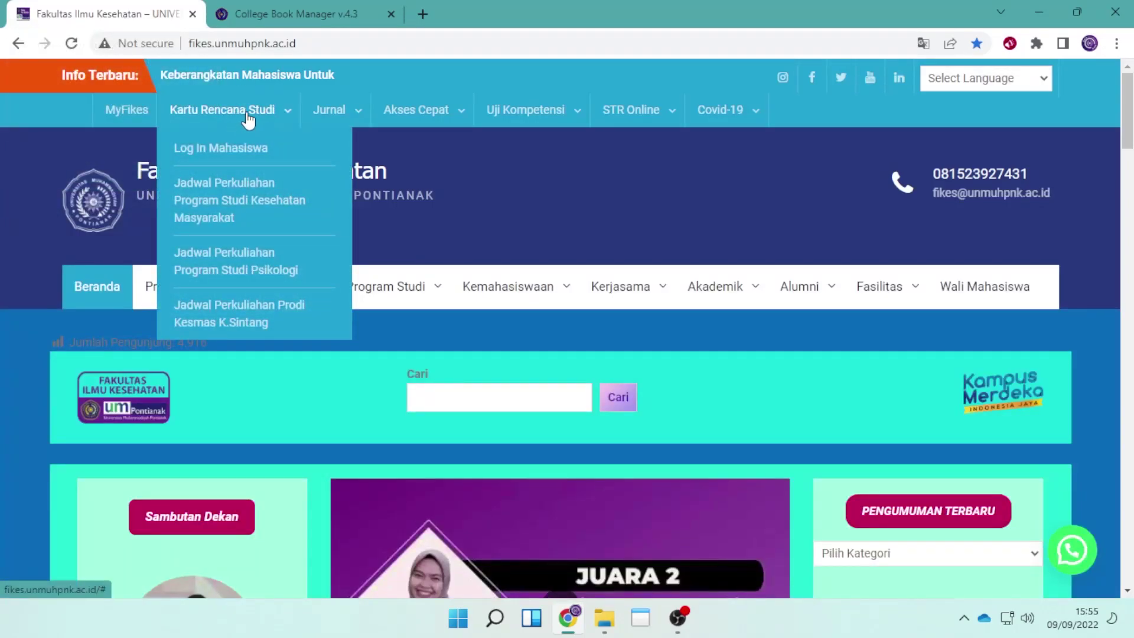
mouse_move(222, 202)
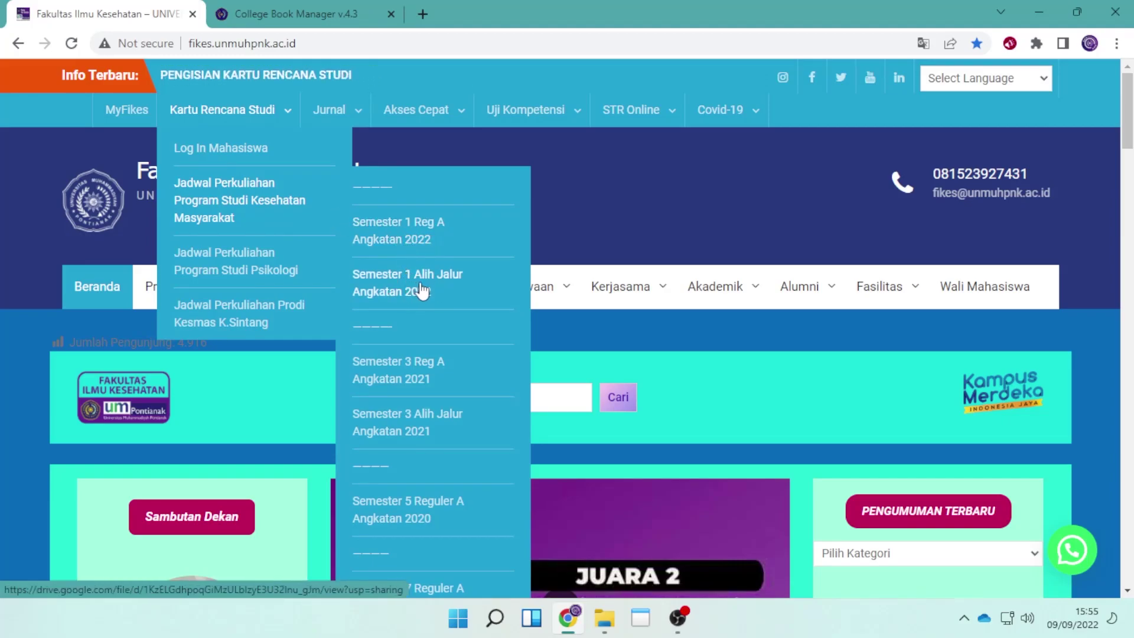
right_click(396, 237)
left_click(427, 245)
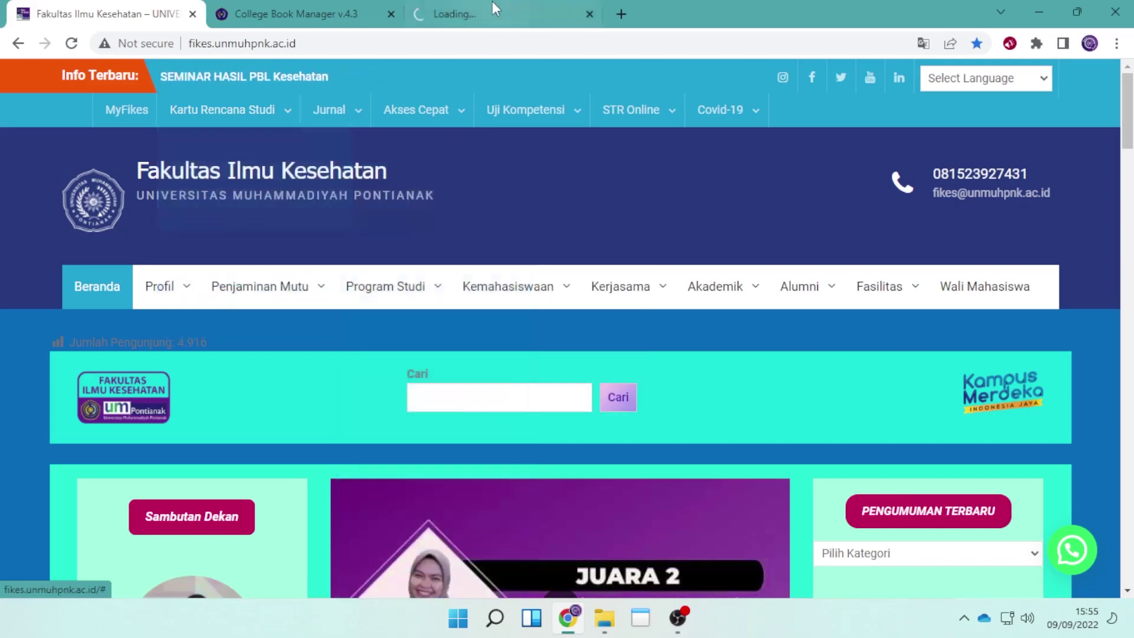
left_click(527, 10)
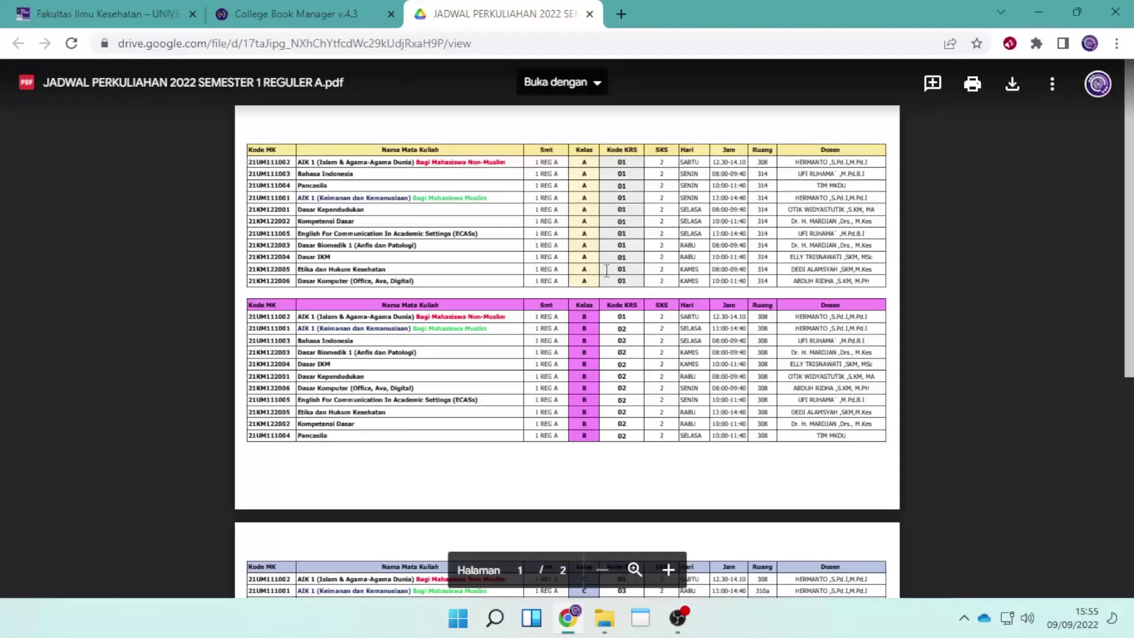
- Enlarge the schedule PDF and examine the class A and B tables with their Kode KRS values
left_click(668, 572)
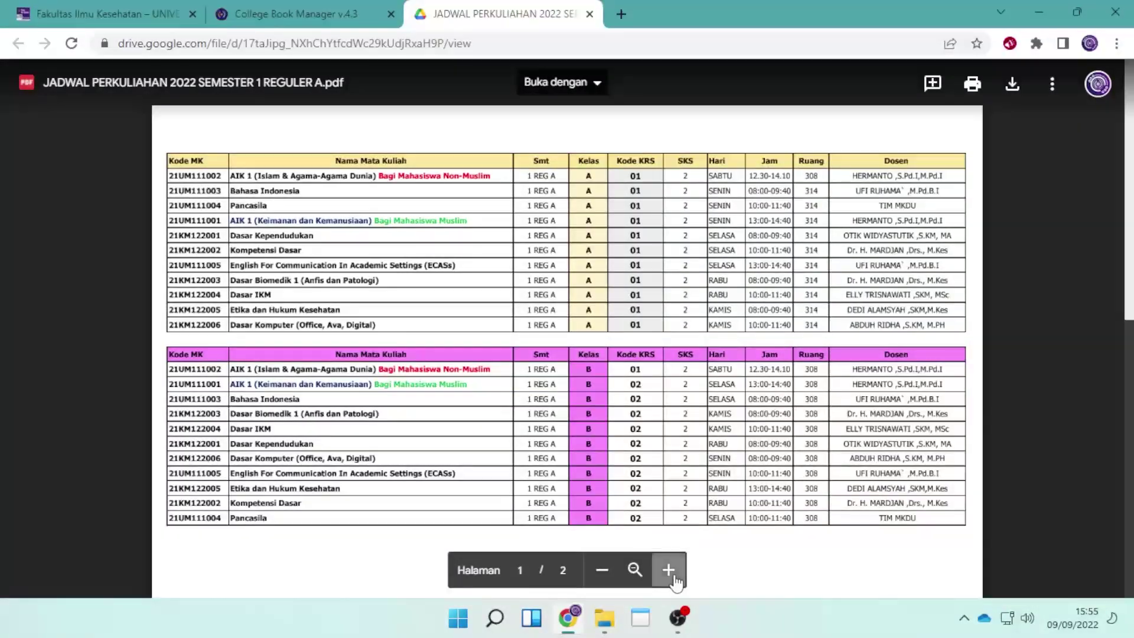
left_click(668, 570)
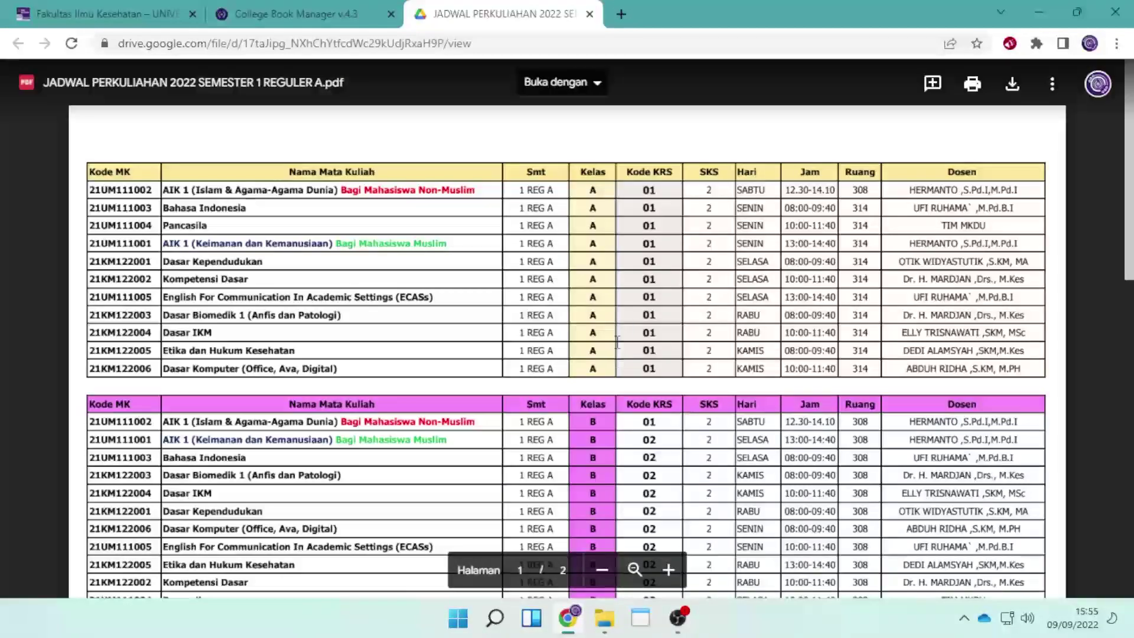
scroll(657, 354, "down", 1)
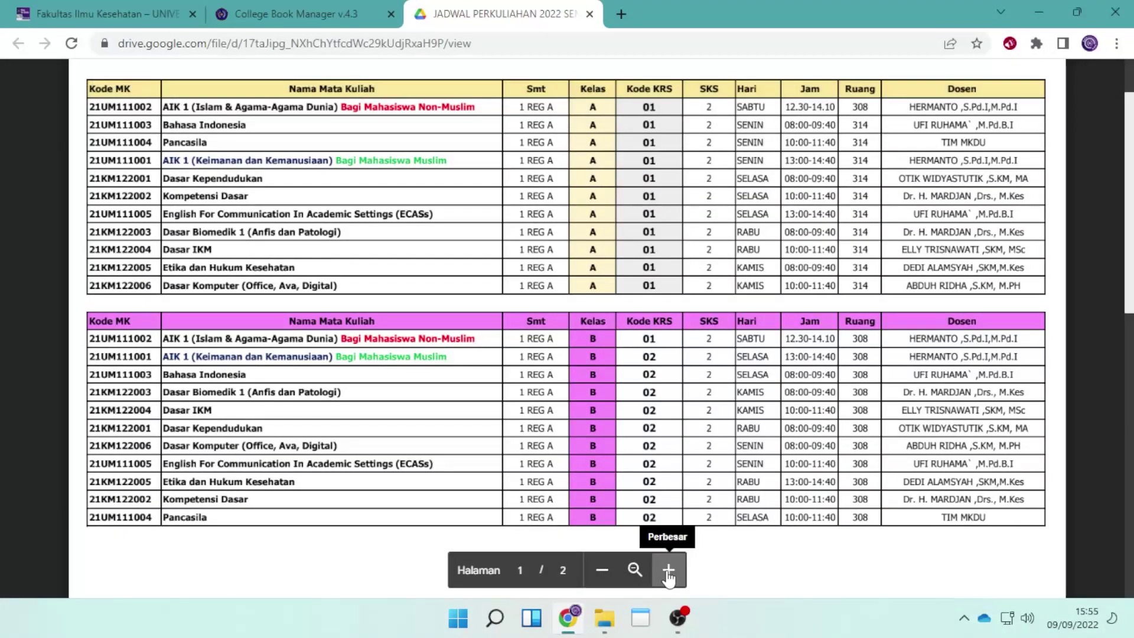
left_click(667, 569)
scroll(641, 409, "up", 2)
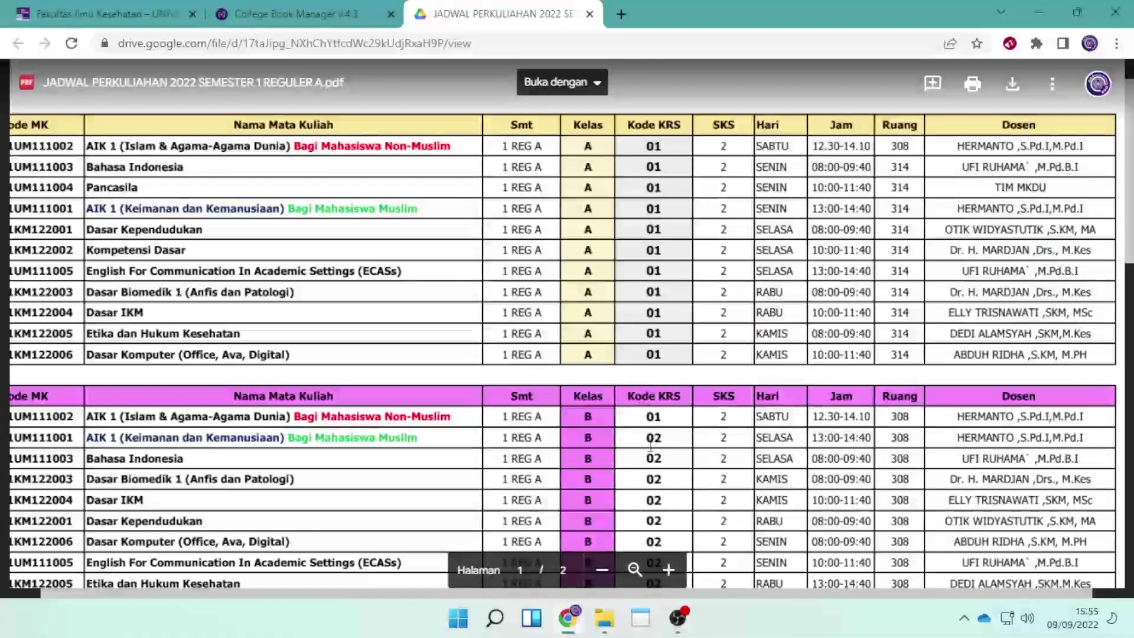
left_click(601, 570)
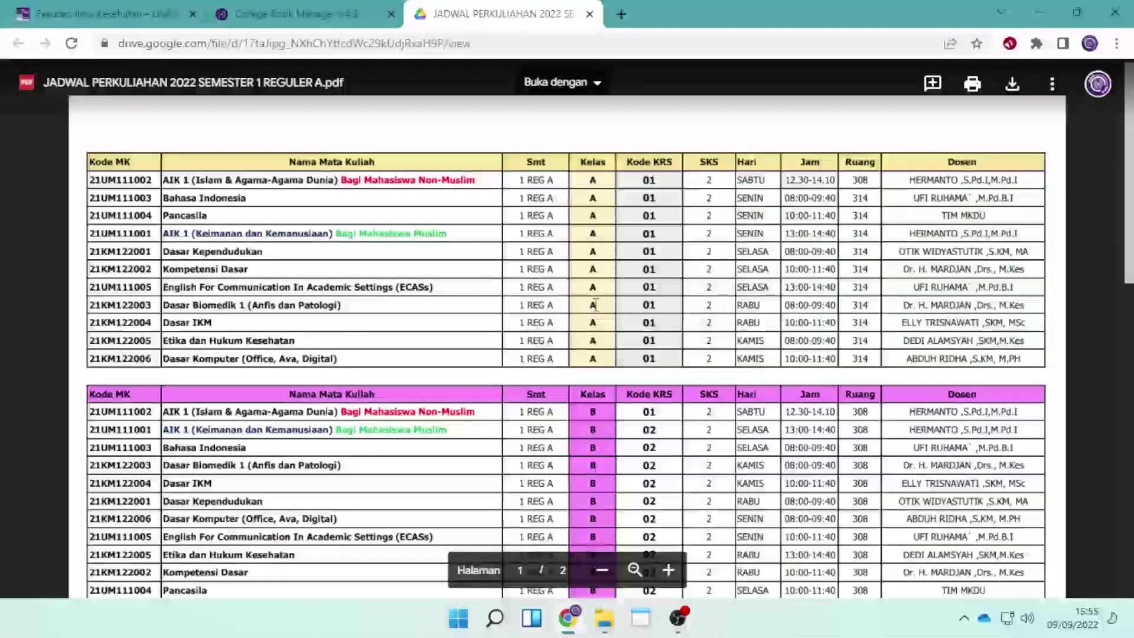
scroll(638, 266, "down", 2)
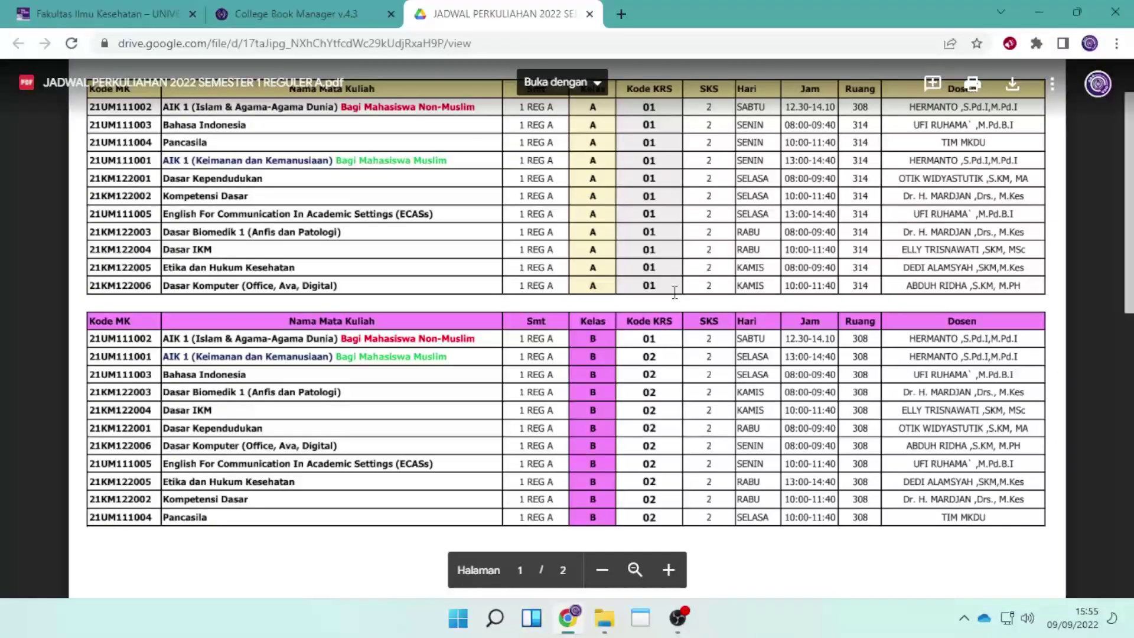
- Enlarge the schedule PDF and examine the class A table's Smt, Kelas and Kode KRS columns
scroll(669, 287, "up", 2)
scroll(670, 286, "down", 1)
scroll(669, 286, "up", 1)
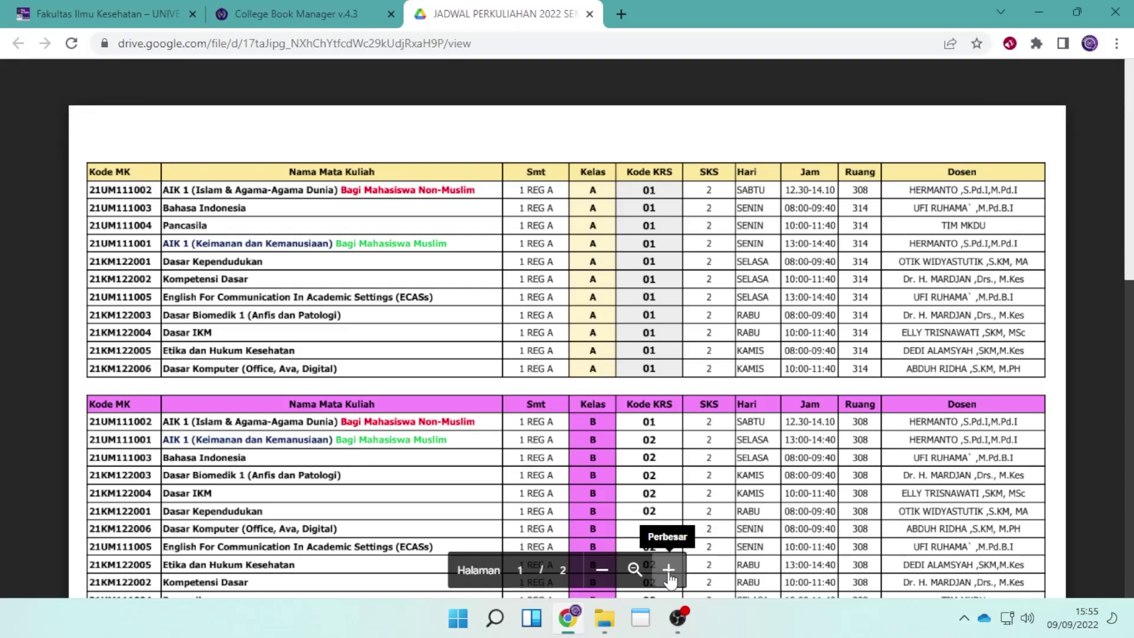
left_click(669, 572)
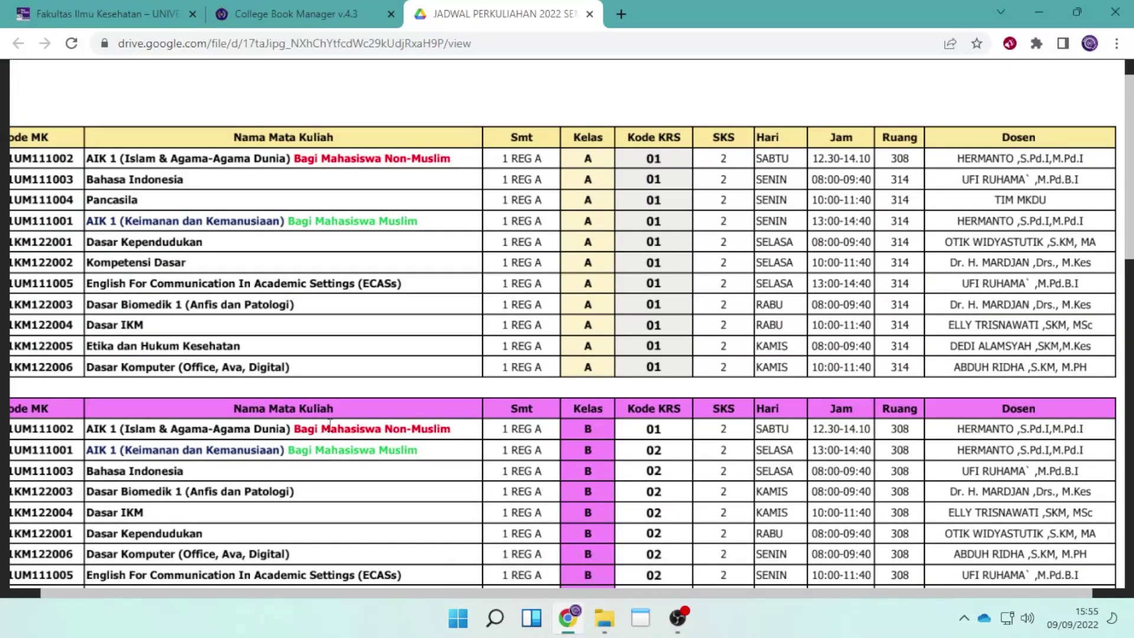
scroll(330, 421, "down", 1)
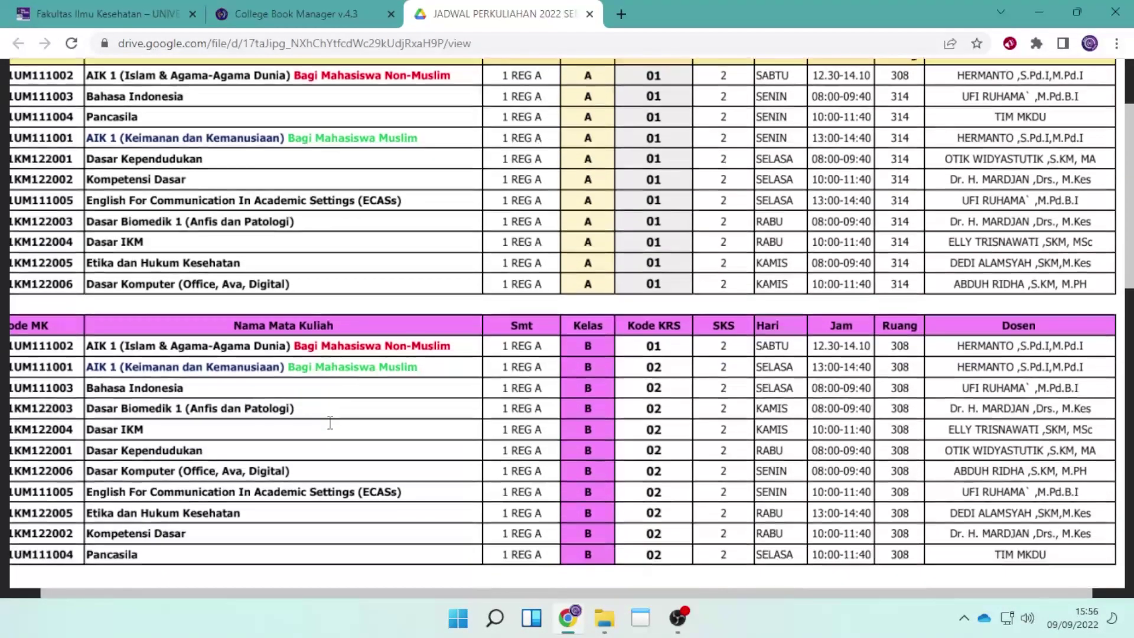
scroll(662, 179, "up", 1)
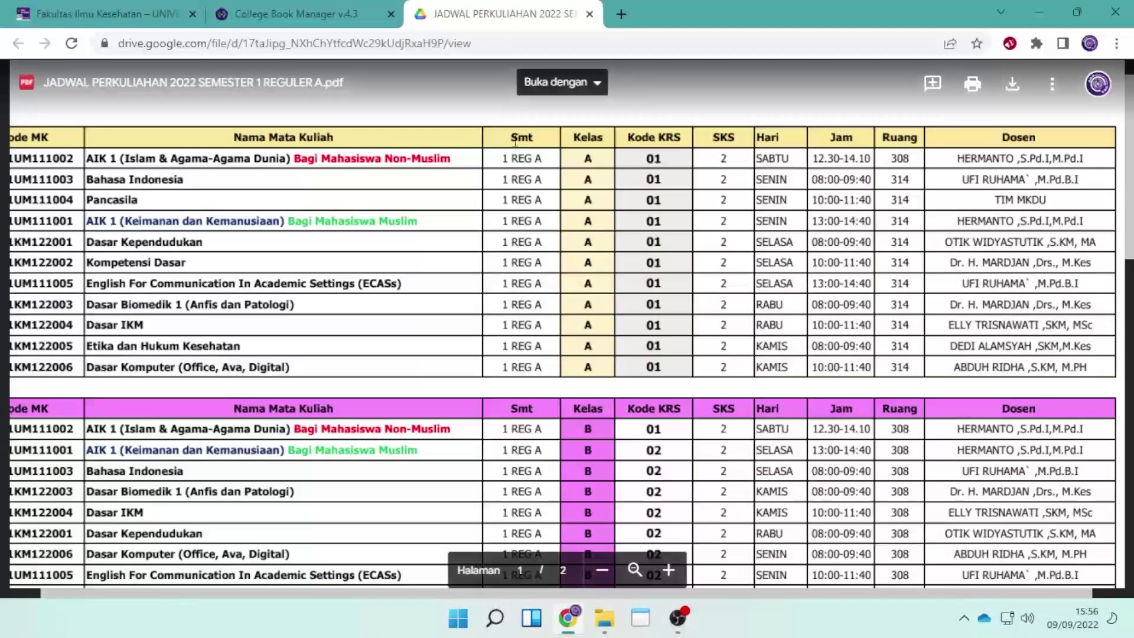
left_click(673, 570)
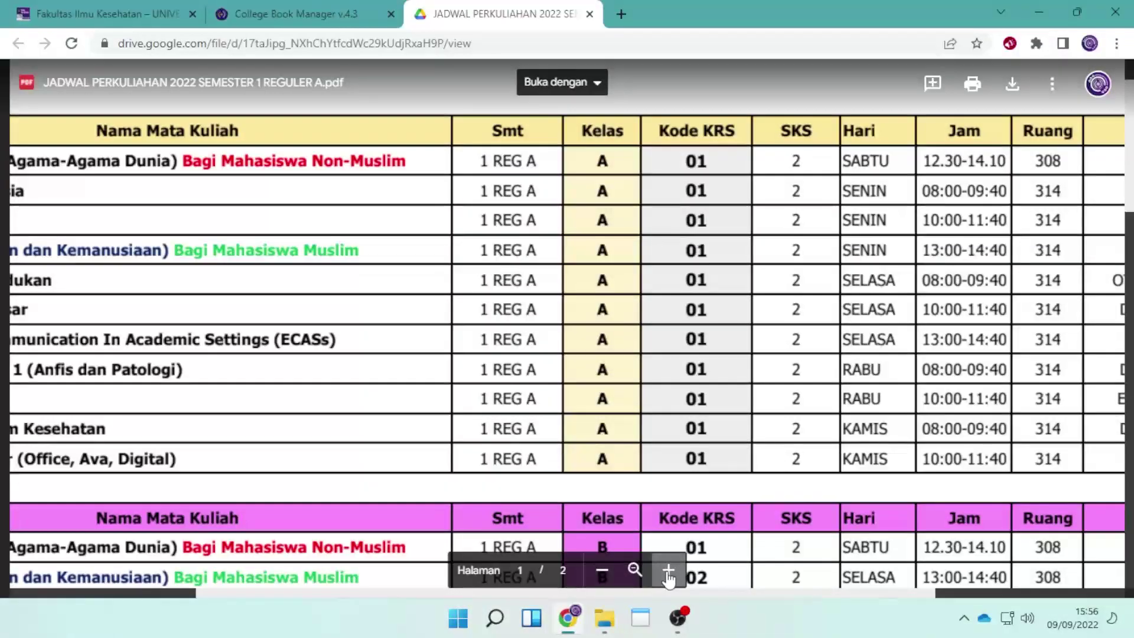
left_click(668, 569)
scroll(543, 199, "up", 3)
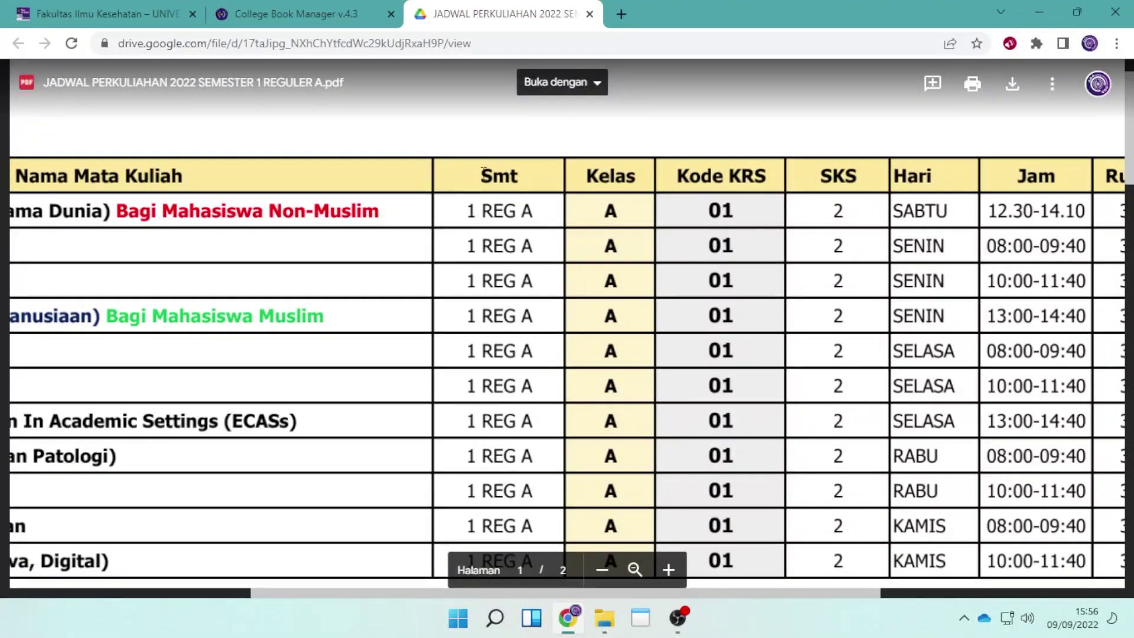
scroll(500, 175, "right", 5)
left_click_drag(328, 213, 172, 210)
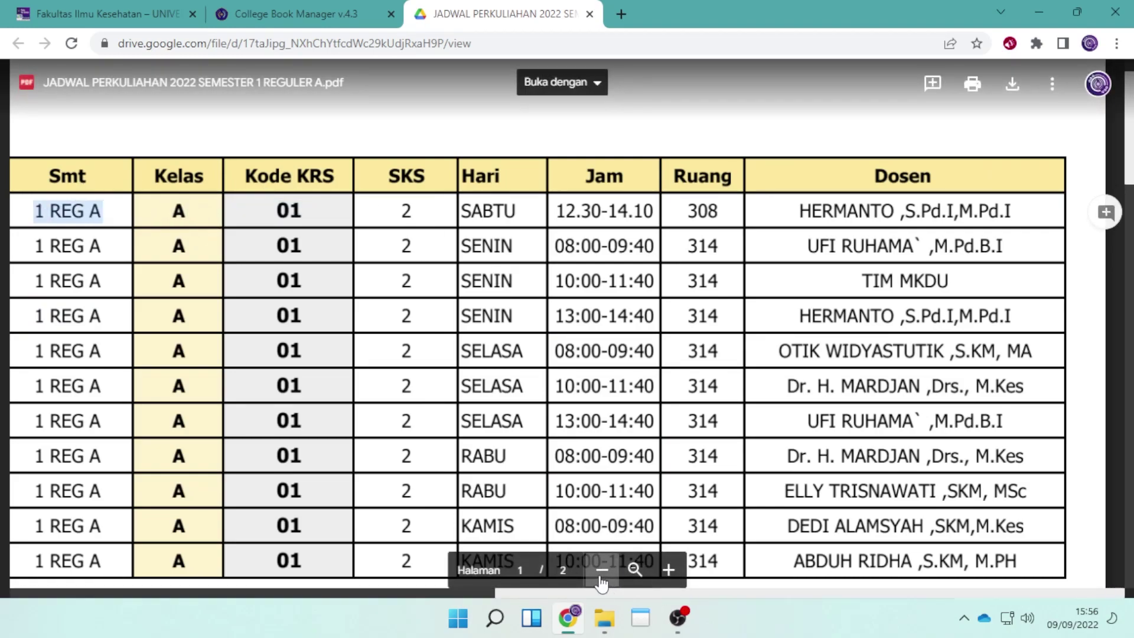
- Examine the class B table on page 1 of the schedule, focusing on its Kelas and Kode KRS columns
left_click(601, 570)
left_click(601, 569)
left_click(602, 569)
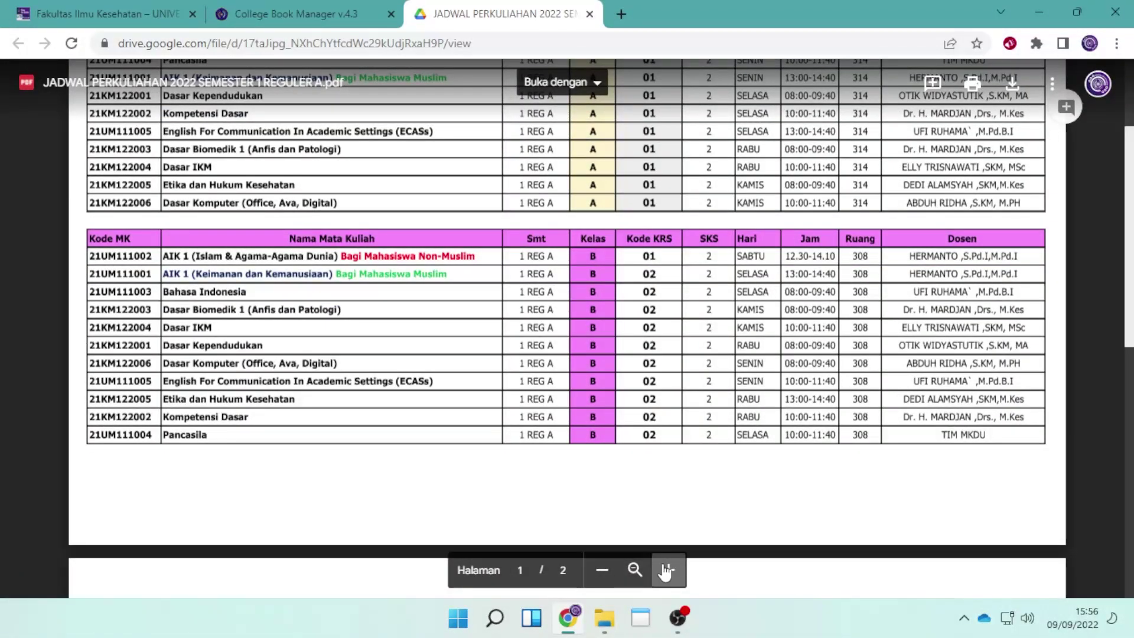
left_click(668, 570)
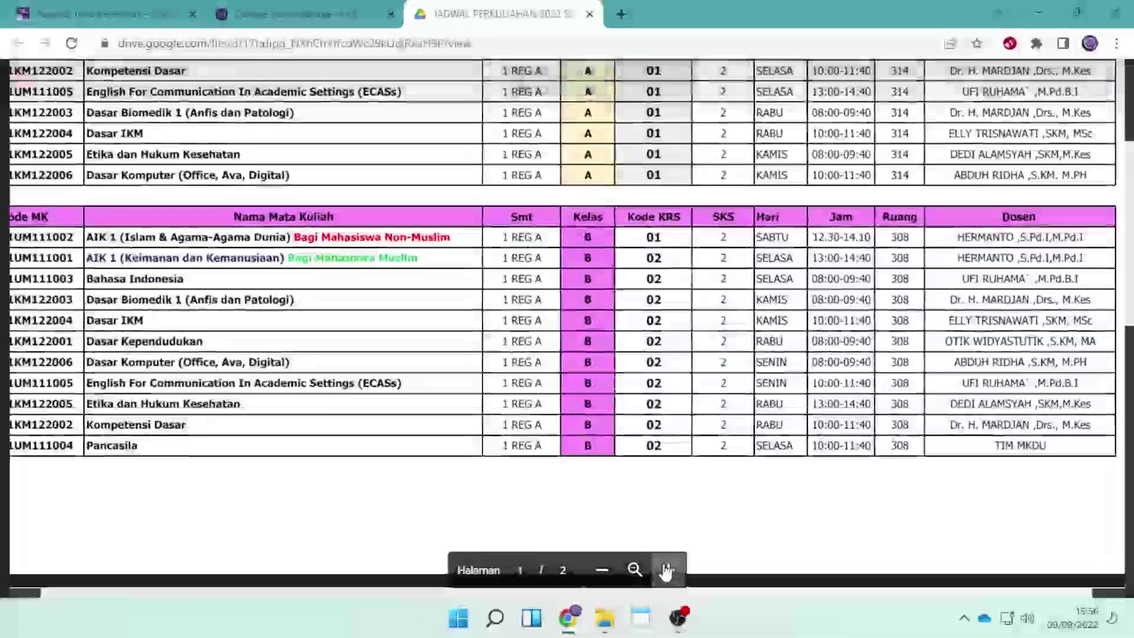
left_click(668, 569)
left_click(667, 570)
scroll(404, 268, "up", 1)
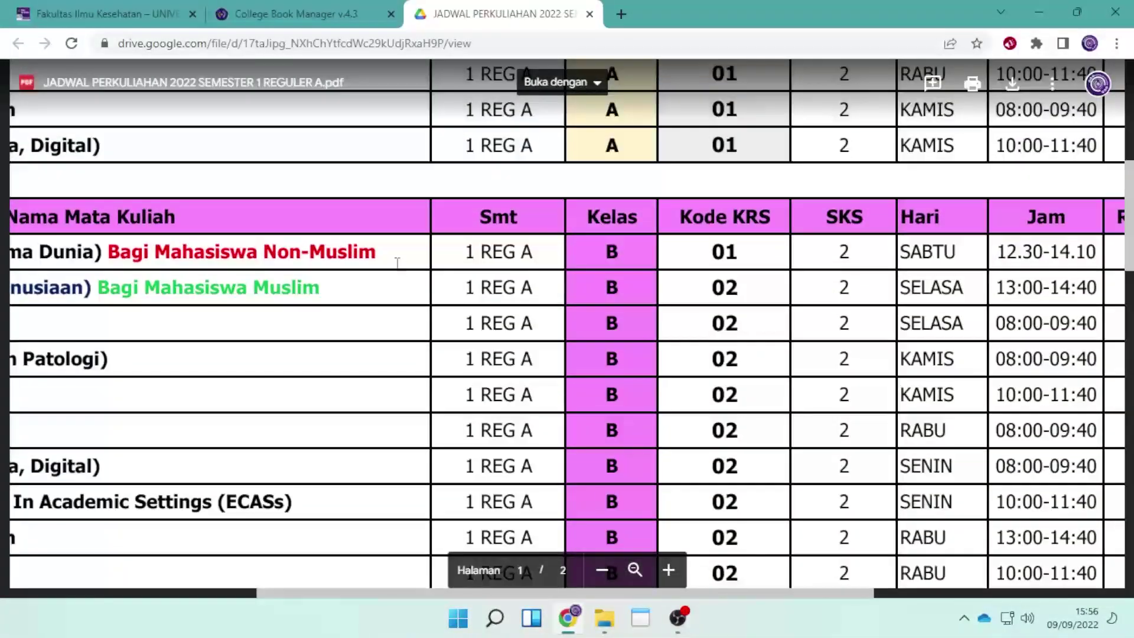
left_click(601, 570)
left_click(602, 570)
- Examine the class C table on page 2 of the schedule at an enlarged size, including its Kelas and Kode KRS columns
scroll(664, 569, "down", 7)
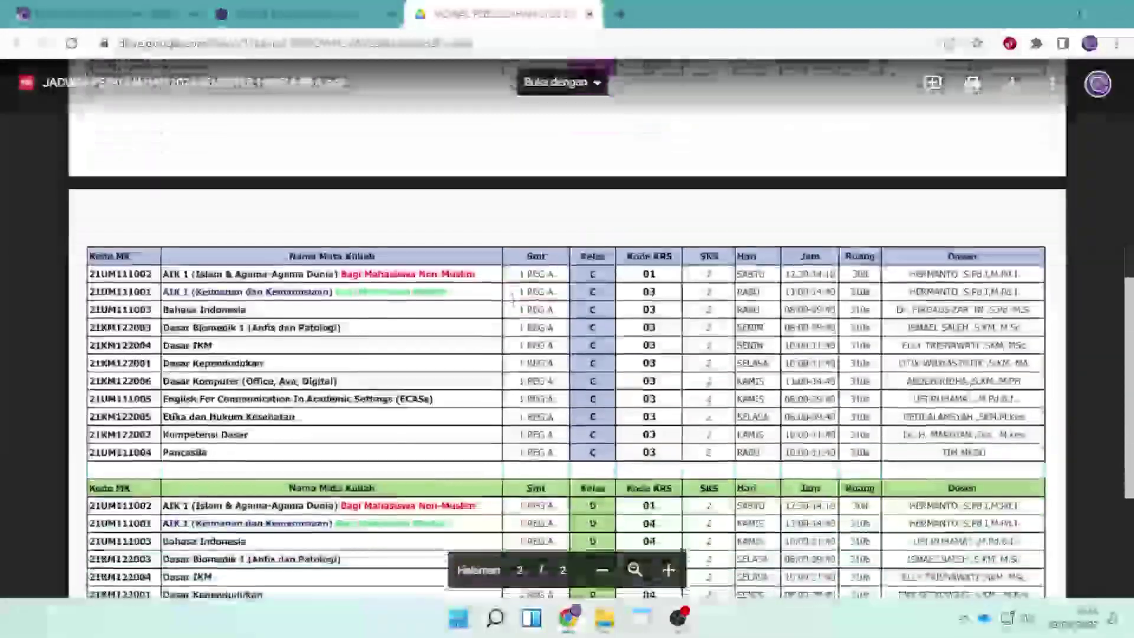
left_click(667, 570)
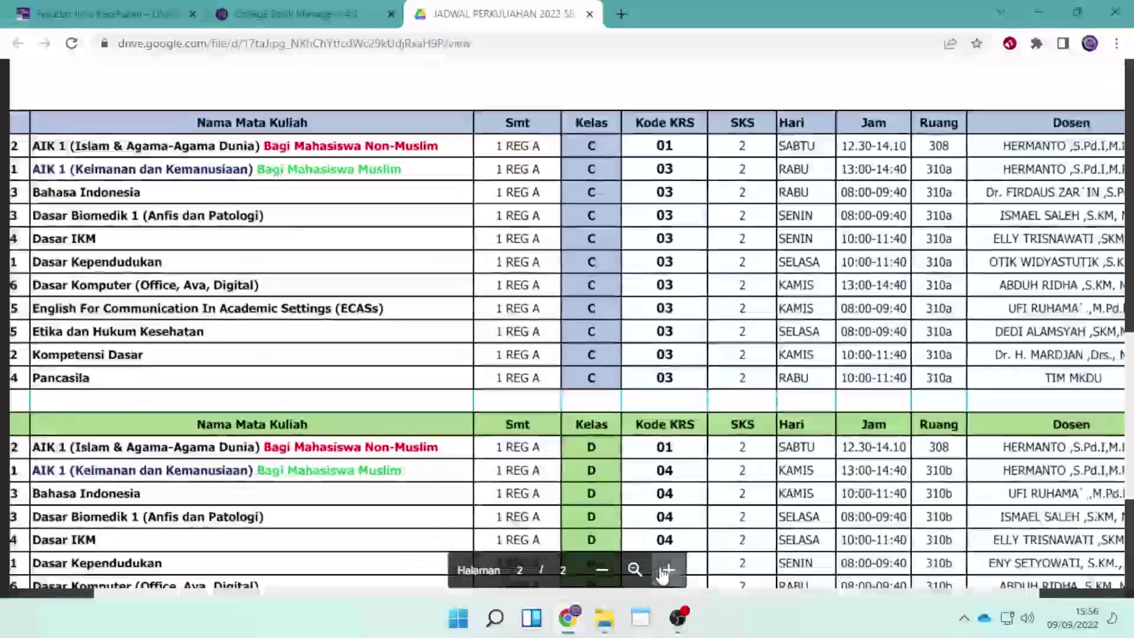
left_click(667, 570)
scroll(629, 236, "up", 3)
left_click_drag(629, 236, 585, 232)
scroll(584, 232, "right", 5)
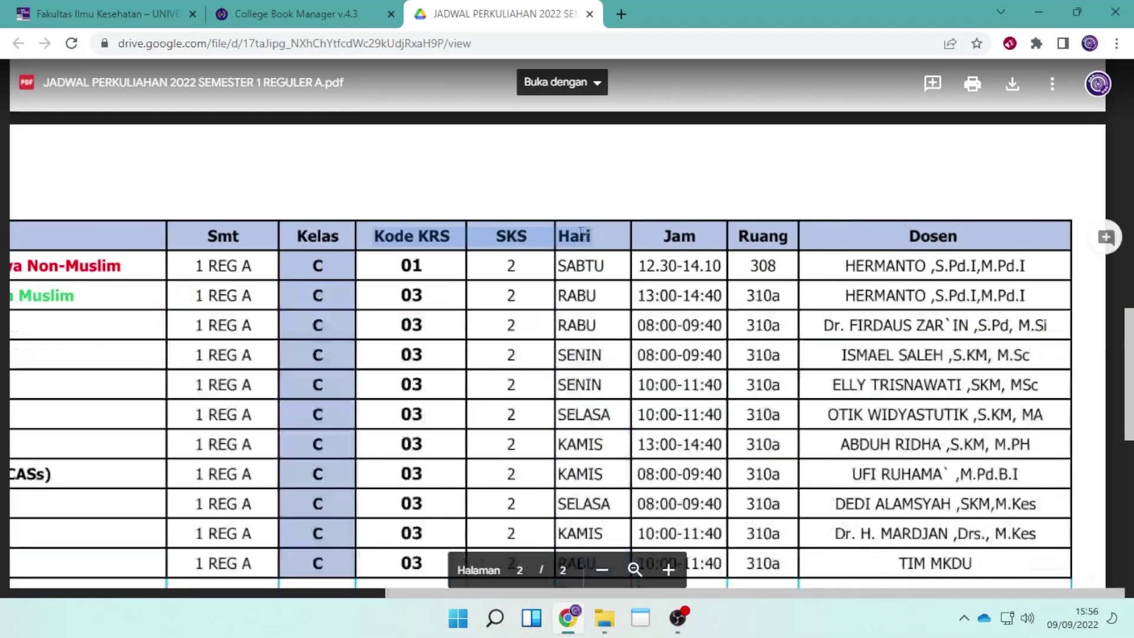
left_click(291, 270)
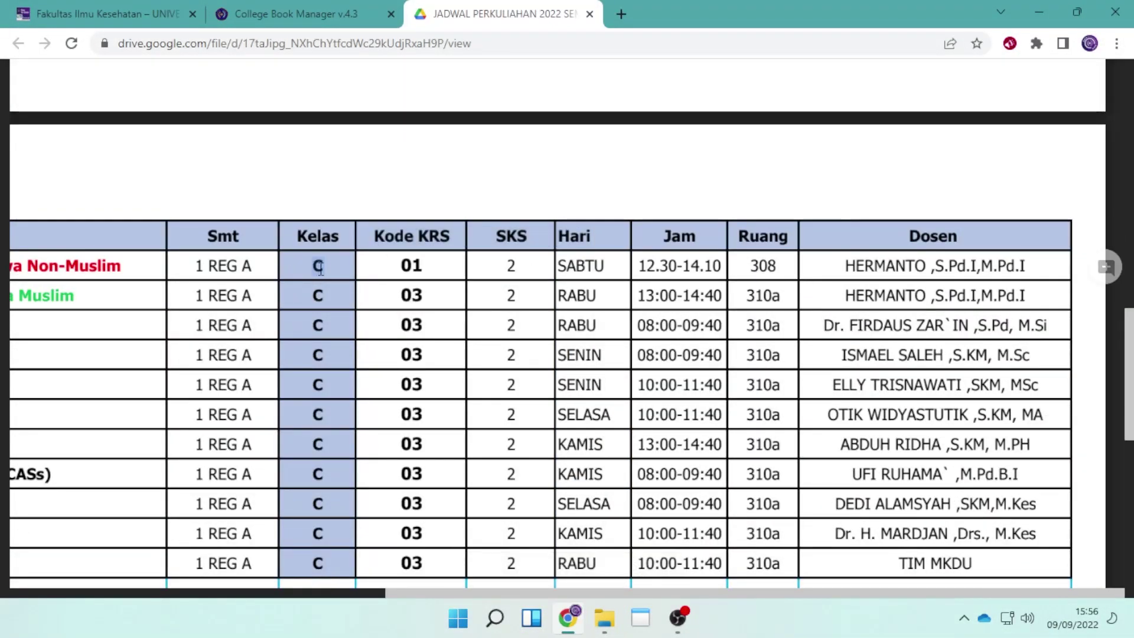
left_click_drag(296, 235, 343, 234)
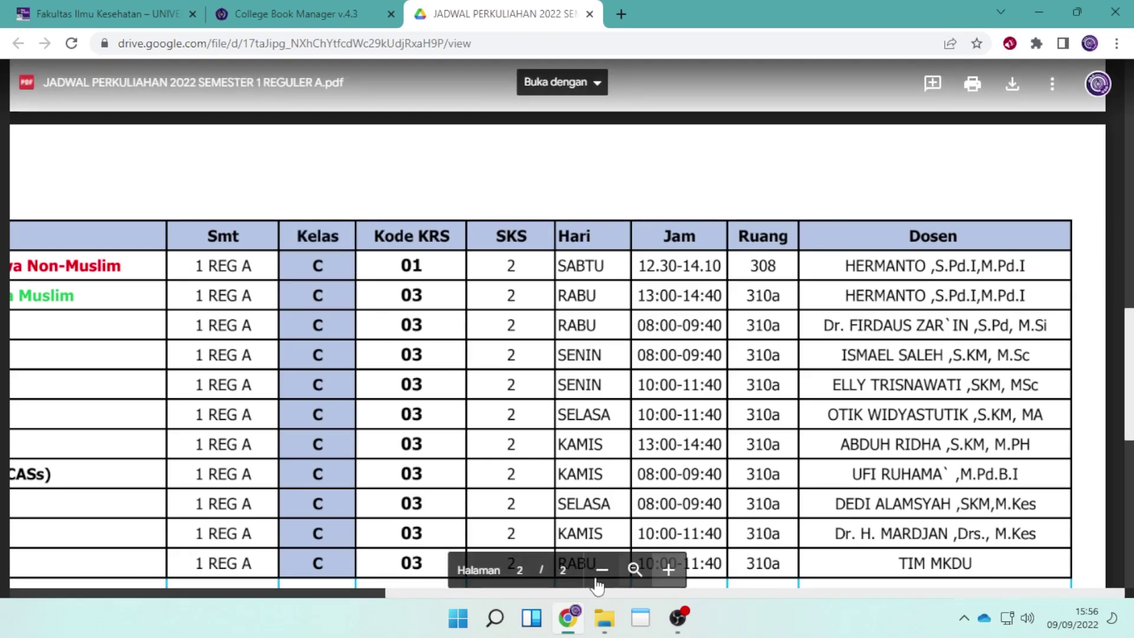
- Examine the class D table on page 2 of the schedule, including Kode KRS, Hari and Jam, and return to page 1
left_click(601, 569)
scroll(637, 590, "down", 3)
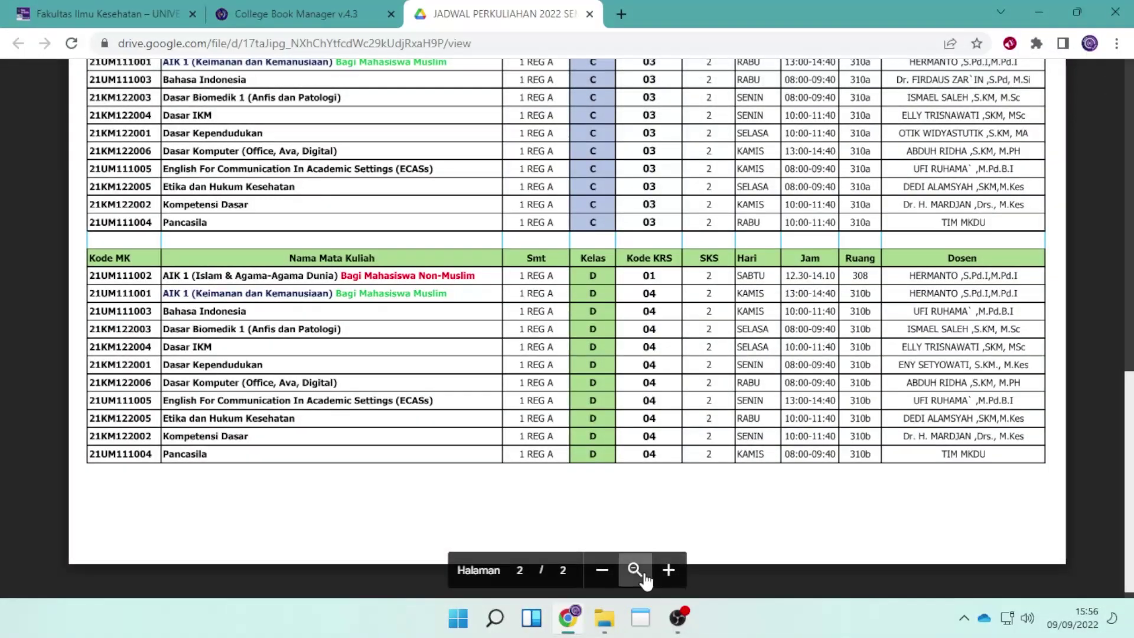
left_click(668, 570)
left_click(668, 569)
scroll(567, 319, "down", 1)
scroll(567, 319, "up", 1)
left_click_drag(437, 218, 511, 221)
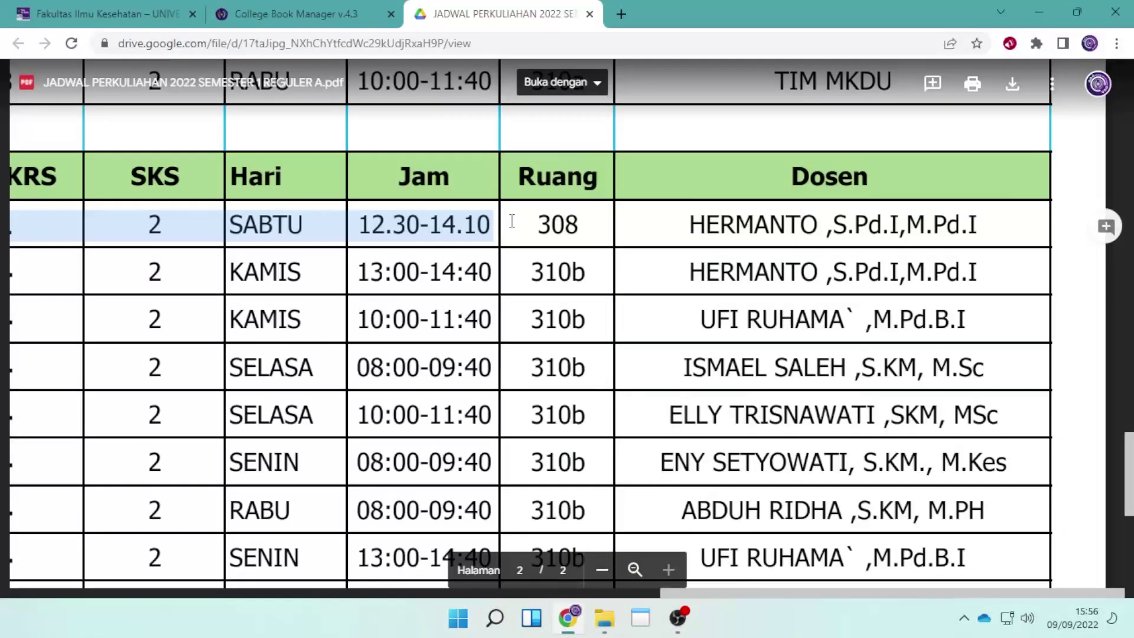
left_click(441, 244)
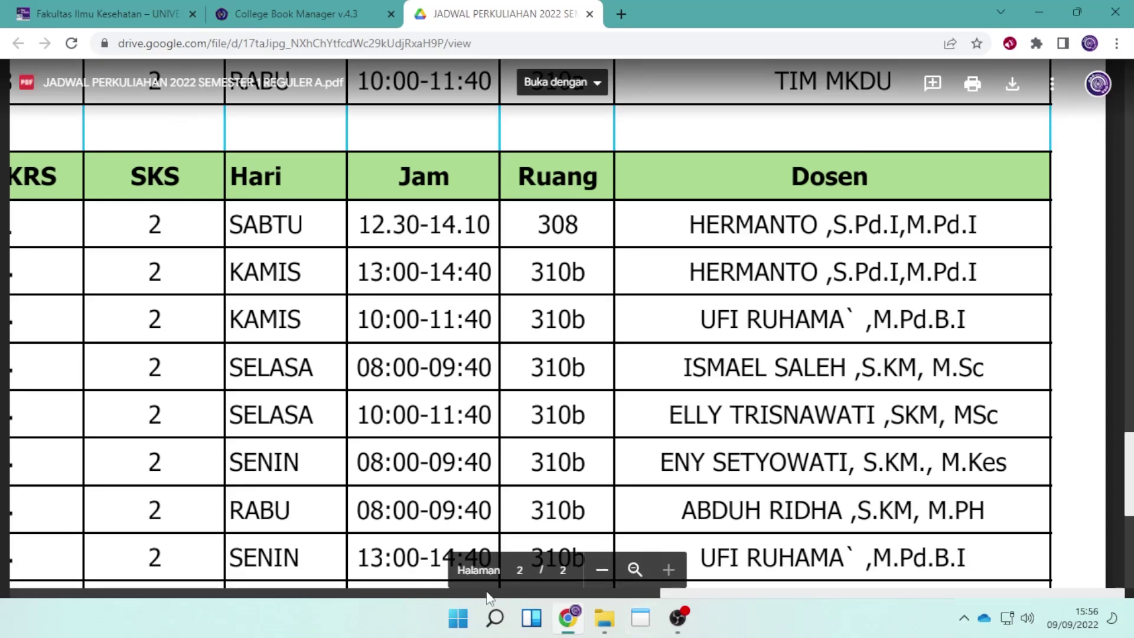
left_click(613, 570)
scroll(561, 453, "up", 10)
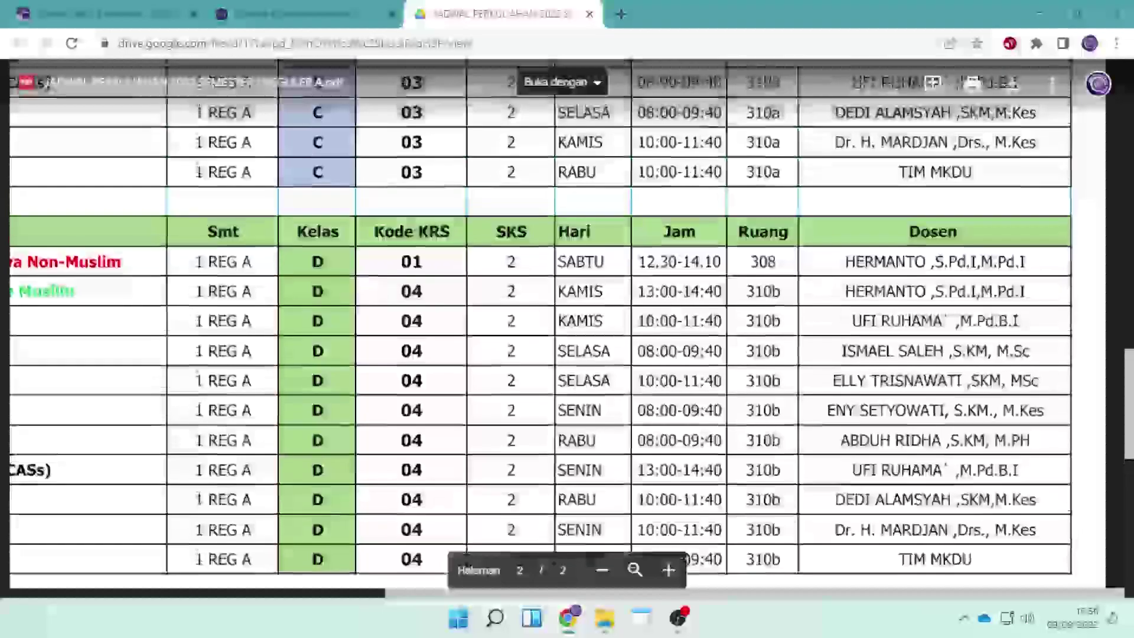
left_click(603, 570)
scroll(536, 224, "up", 15)
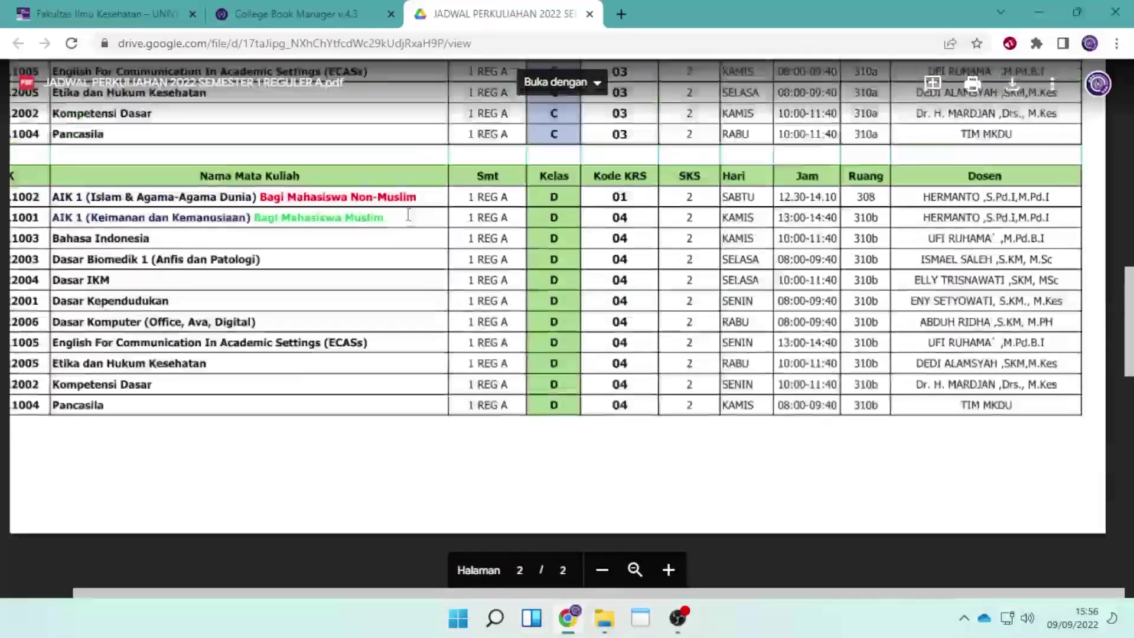
scroll(536, 224, "up", 5)
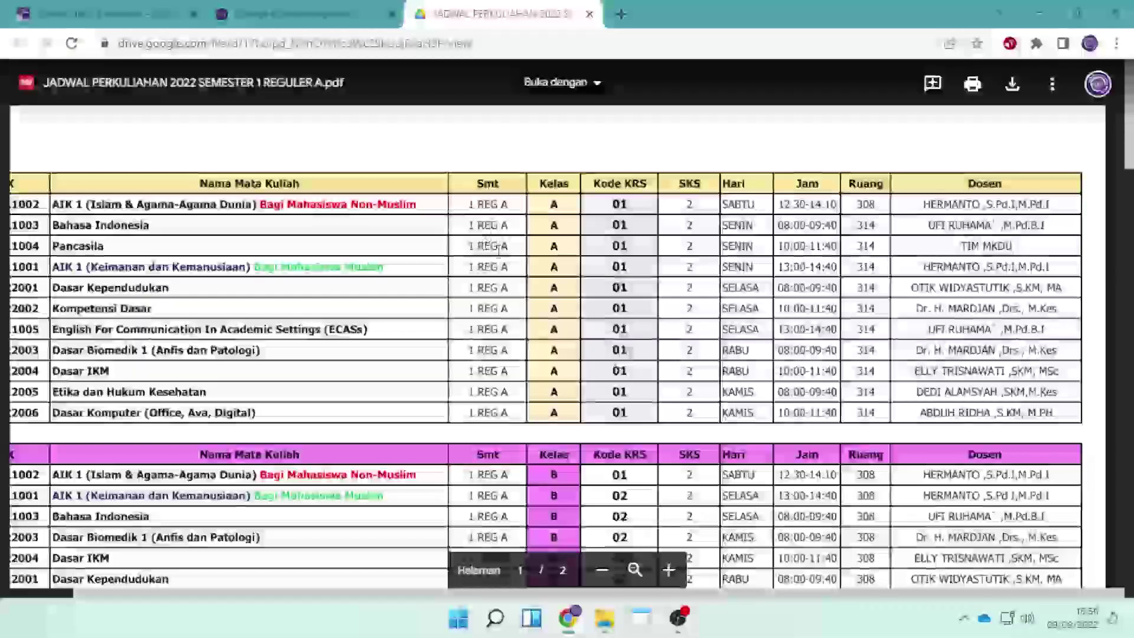
- Switch to College Book Manager and choose 21KM122001 - Dasar Kependudukan as the Mata Kuliah for Semester - 1
left_click(268, 9)
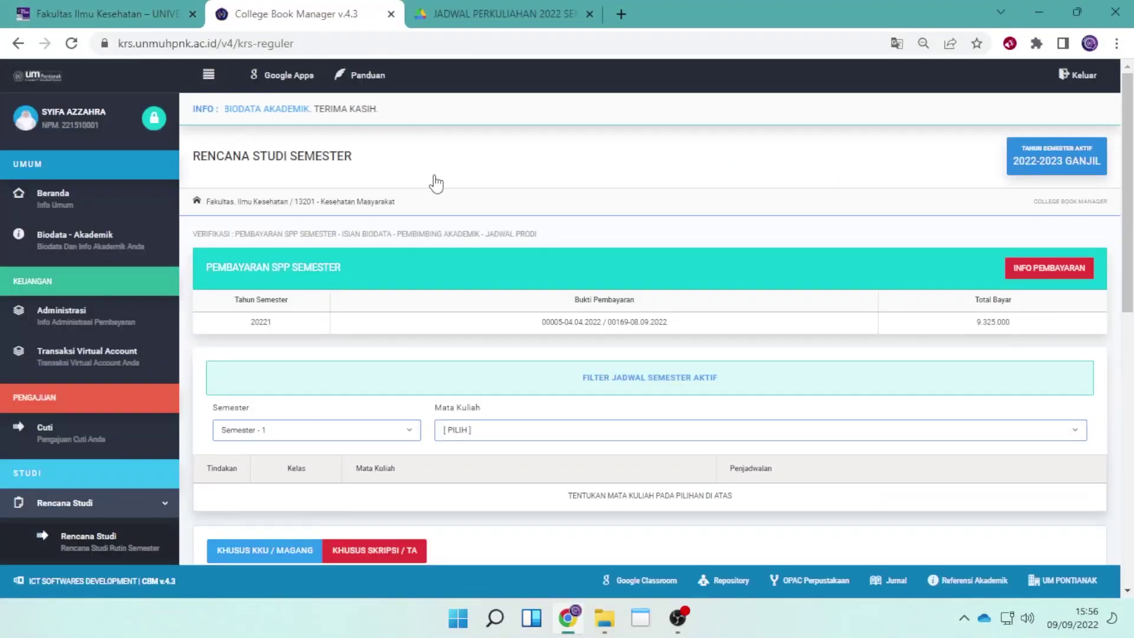
scroll(509, 300, "down", 4)
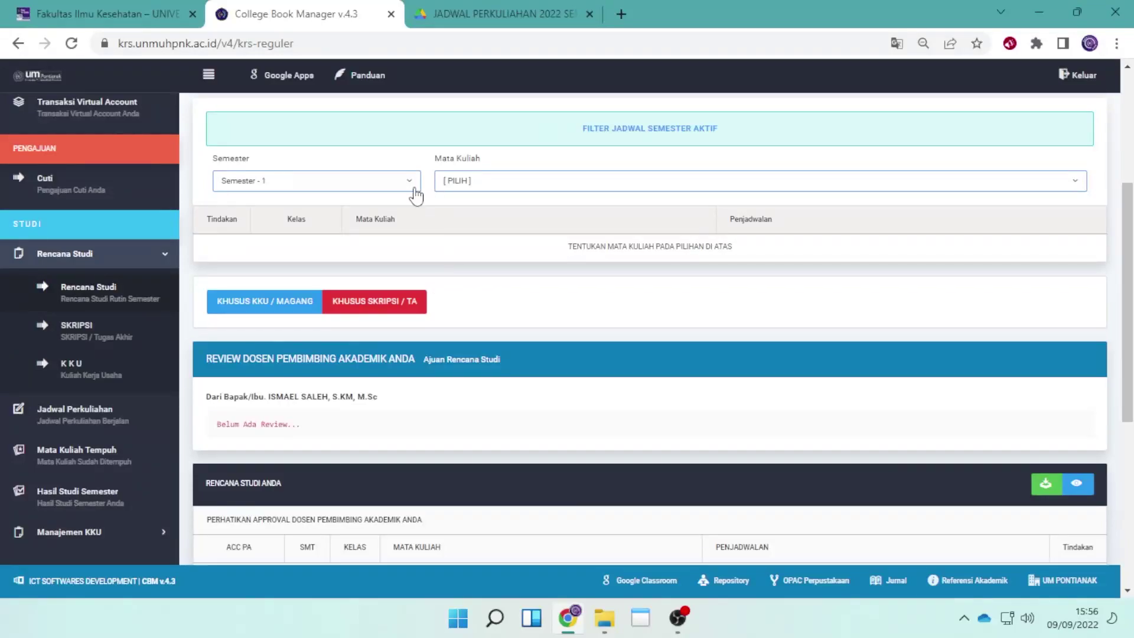
scroll(513, 239, "up", 2)
left_click(558, 267)
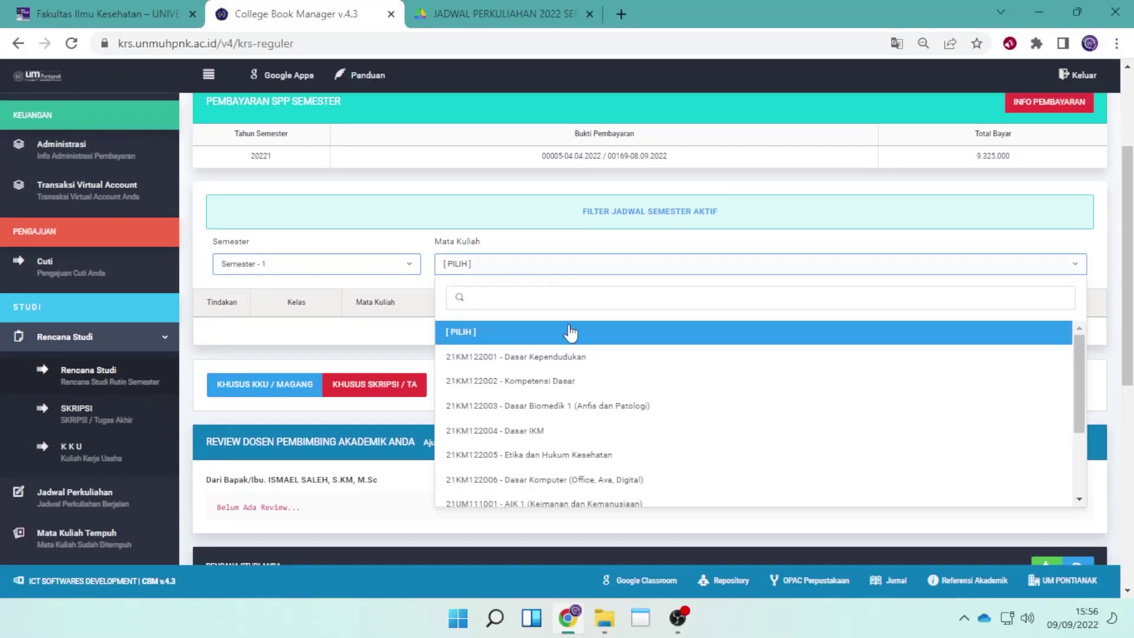
left_click(537, 357)
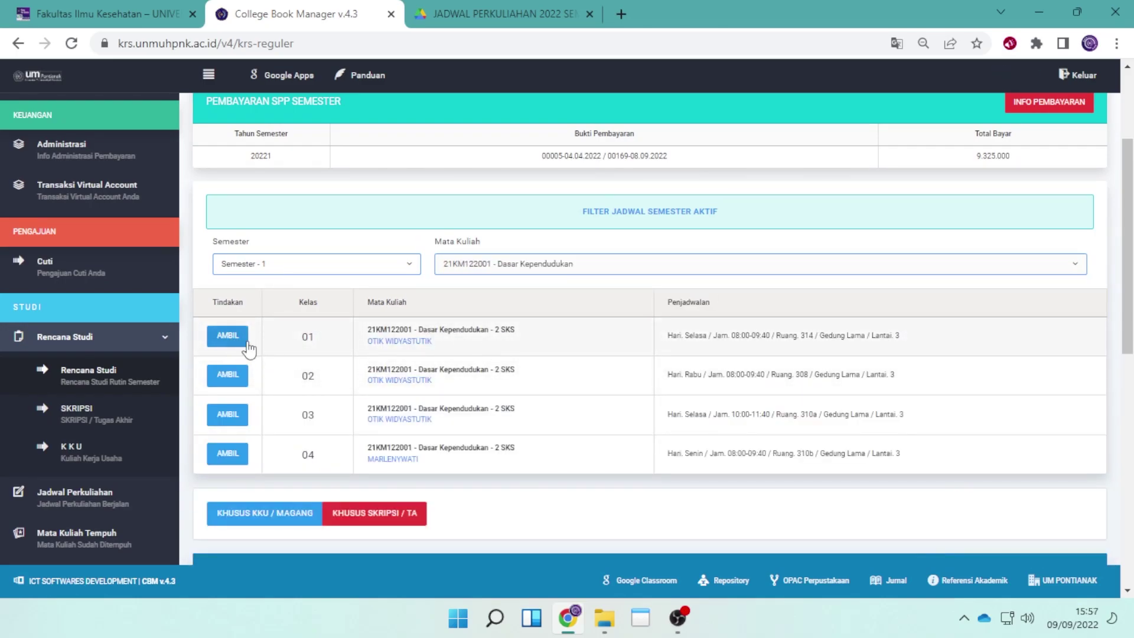
- Look up Dasar Kependudukan in the class A table of the schedule PDF to check its Smt, Kelas and Kode KRS
left_click(132, 4)
left_click(466, 12)
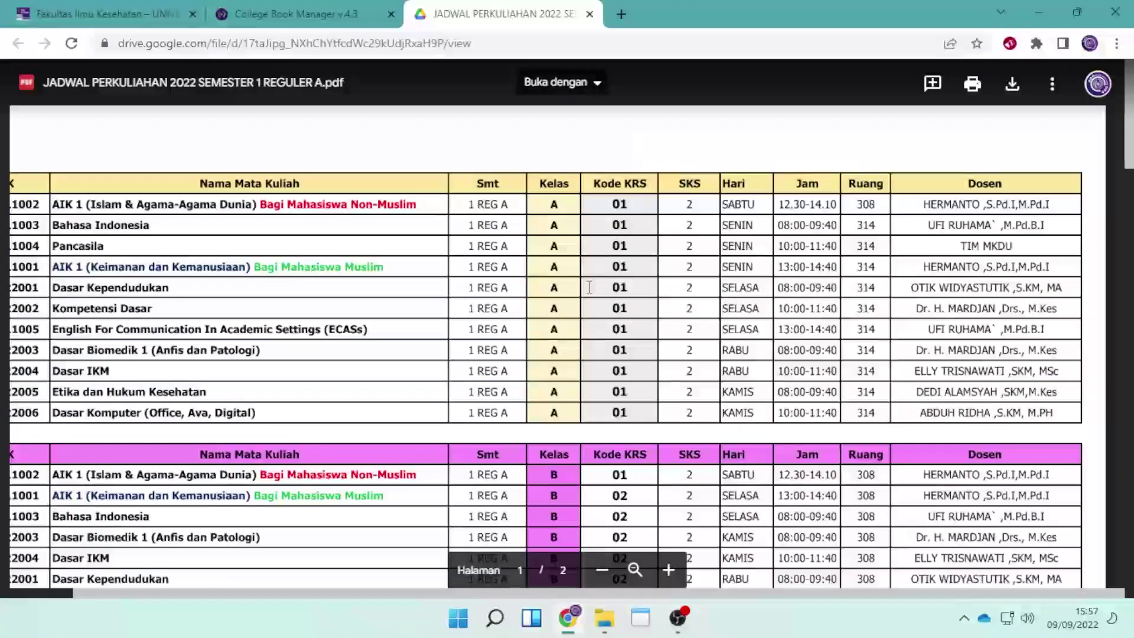
scroll(136, 251, "down", 2)
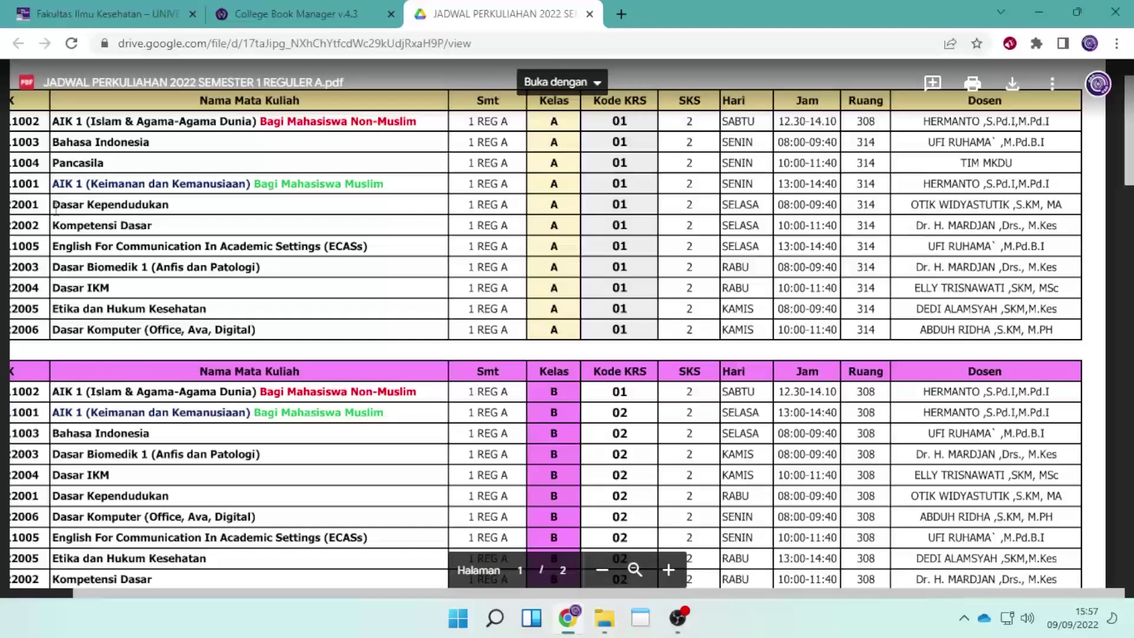
left_click_drag(56, 208, 156, 204)
left_click(222, 206)
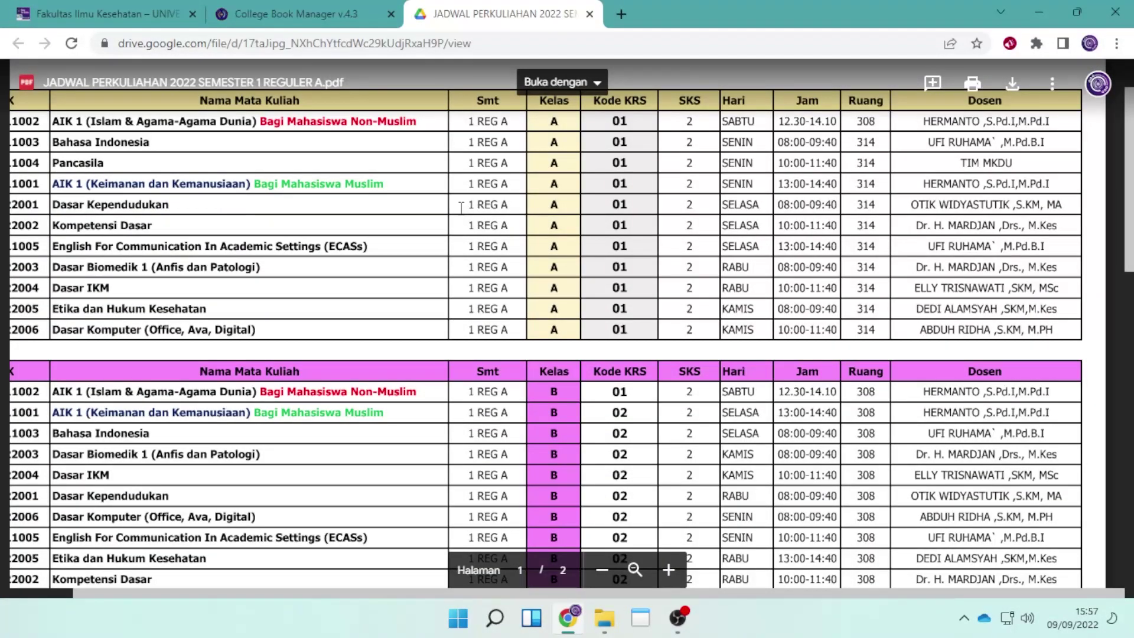
left_click_drag(461, 207, 522, 202)
double_click(553, 205)
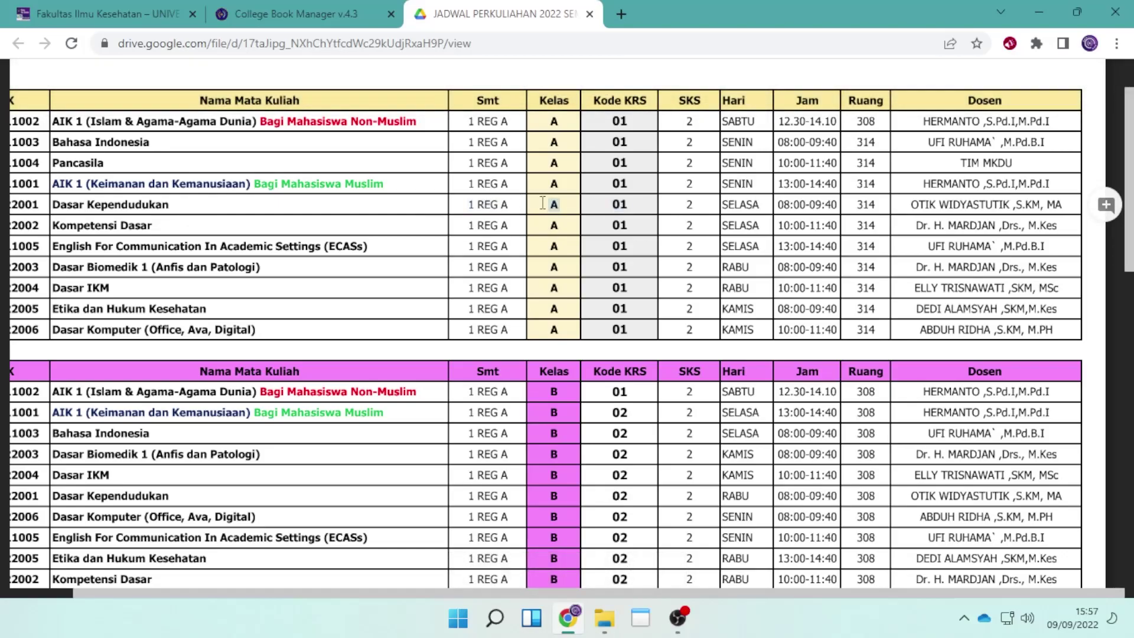
- Back in College Book Manager, take class 01 of Dasar Kependudukan and check its entry in the Rencana Studi Anda list
left_click(288, 8)
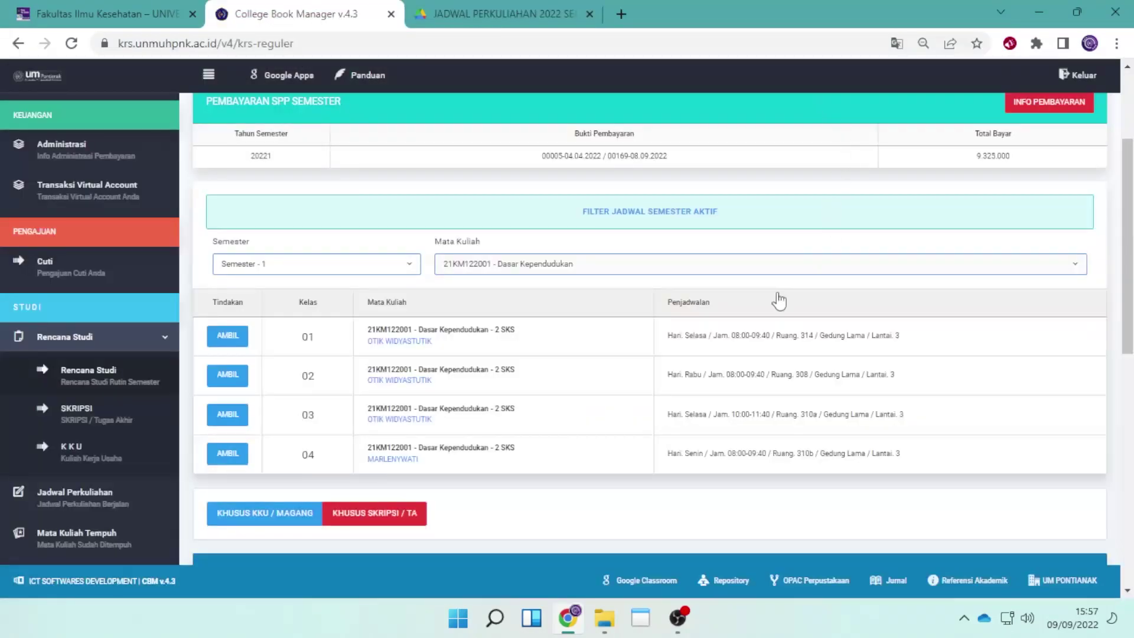
left_click(233, 336)
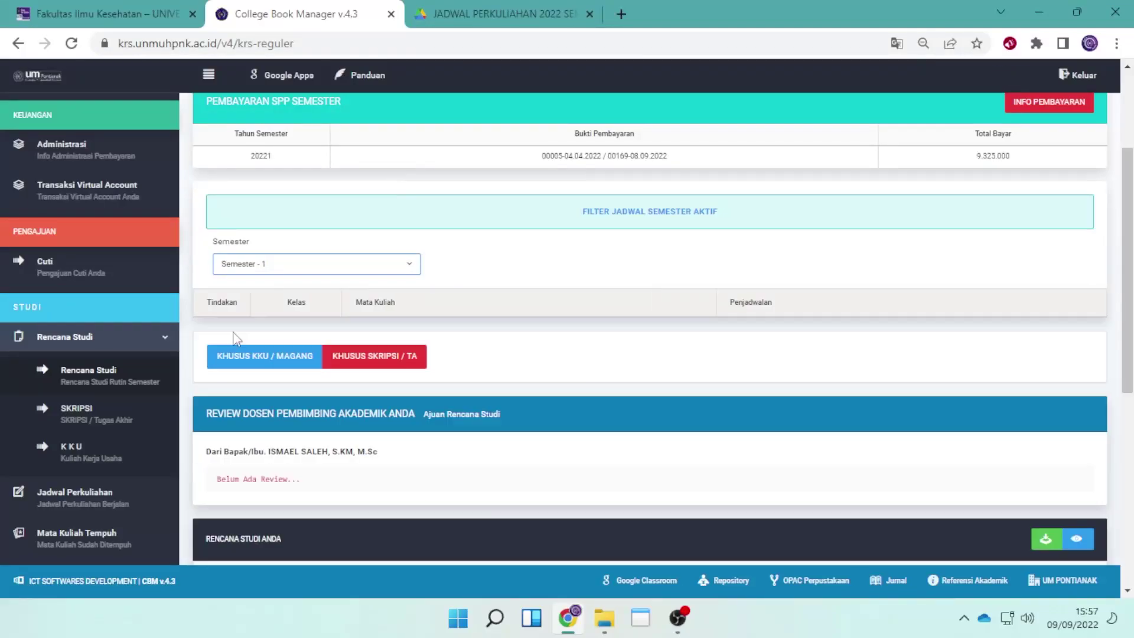
scroll(608, 354, "down", 4)
scroll(602, 345, "down", 1)
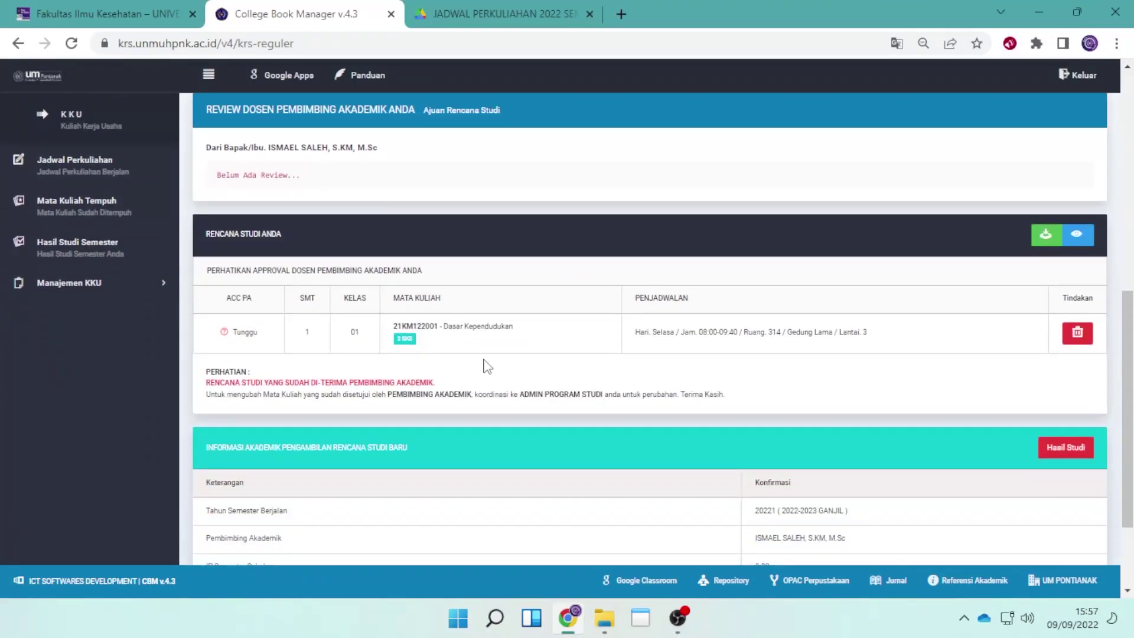
left_click_drag(534, 341, 394, 329)
left_click(579, 347)
- Choose 21KM122002 - Kompetensi Dasar as the Mata Kuliah and take its class 01
scroll(590, 348, "up", 3)
scroll(588, 343, "up", 1)
left_click(493, 265)
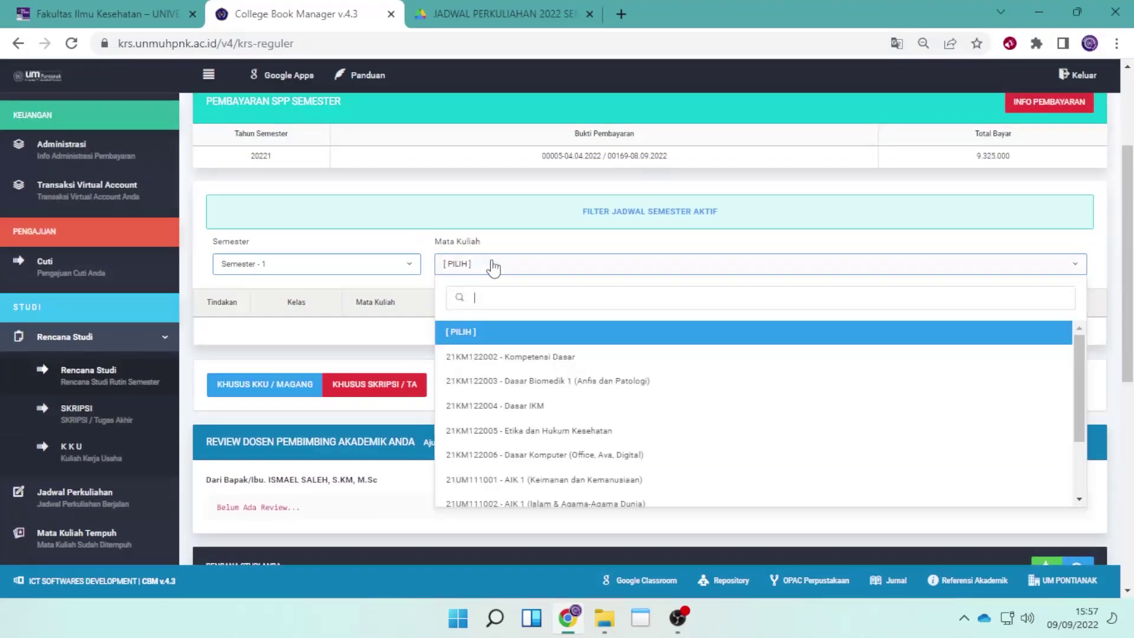
left_click(520, 360)
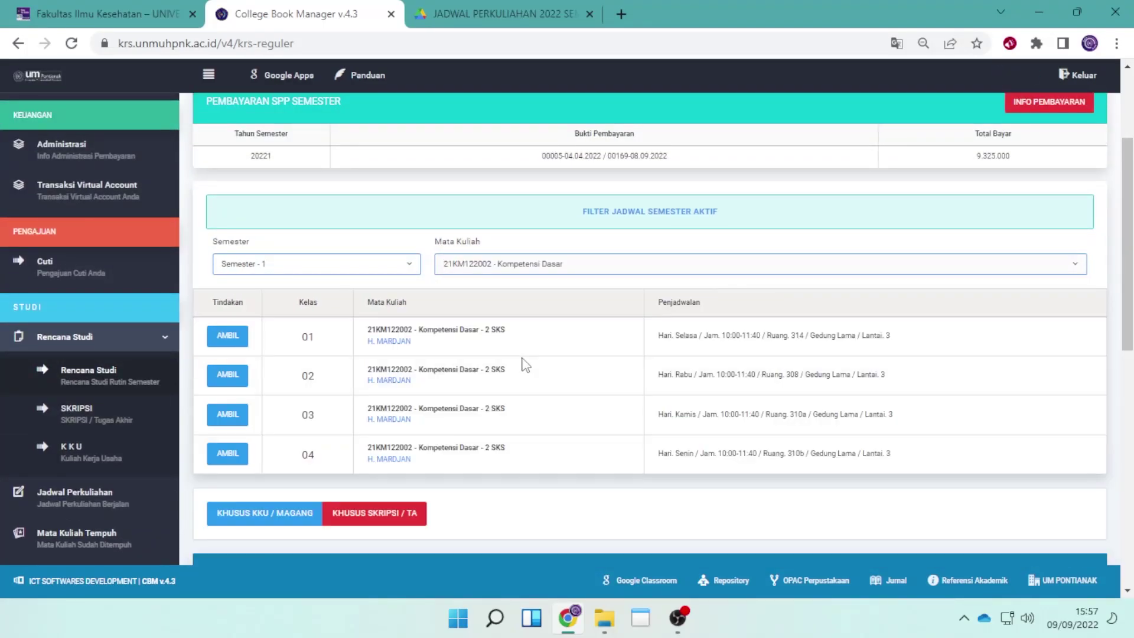
left_click(230, 341)
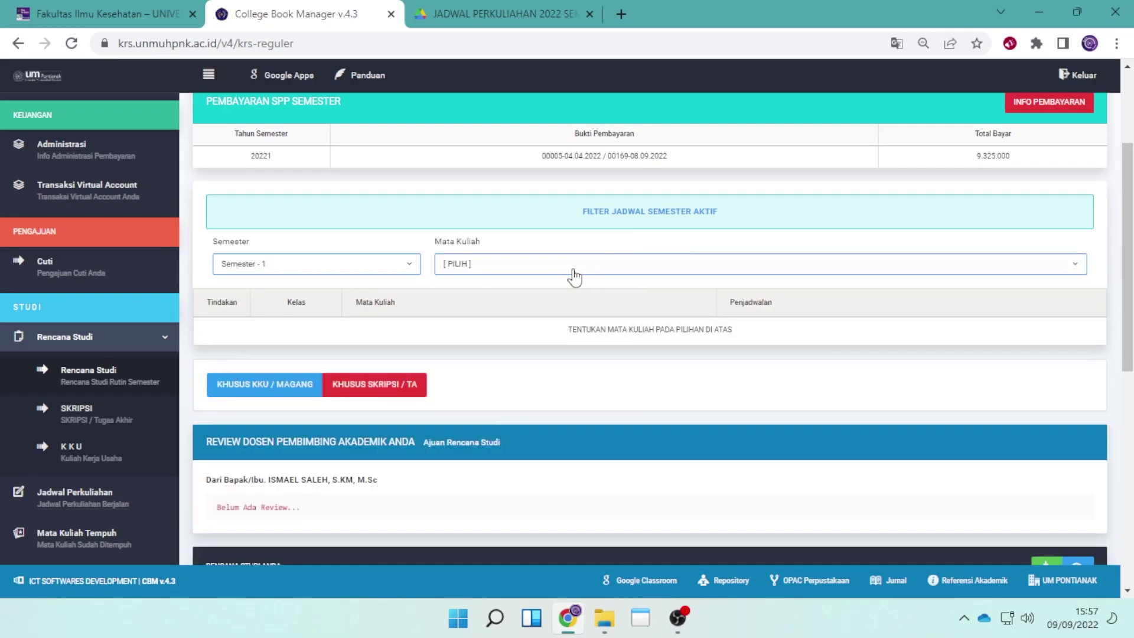
- Take class 01 of 21KM122003 - Dasar Biomedik 1 (Anfis dan Patologi) and class 01 of 21KM122004 - Dasar IKM
left_click(561, 272)
left_click(568, 358)
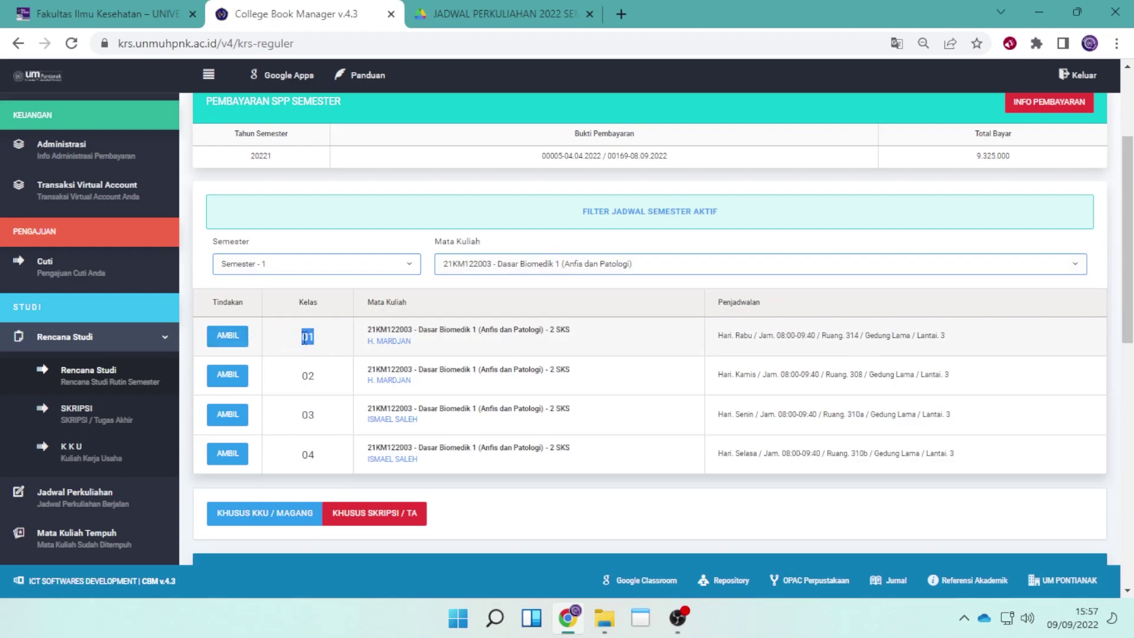
left_click(227, 338)
left_click(619, 272)
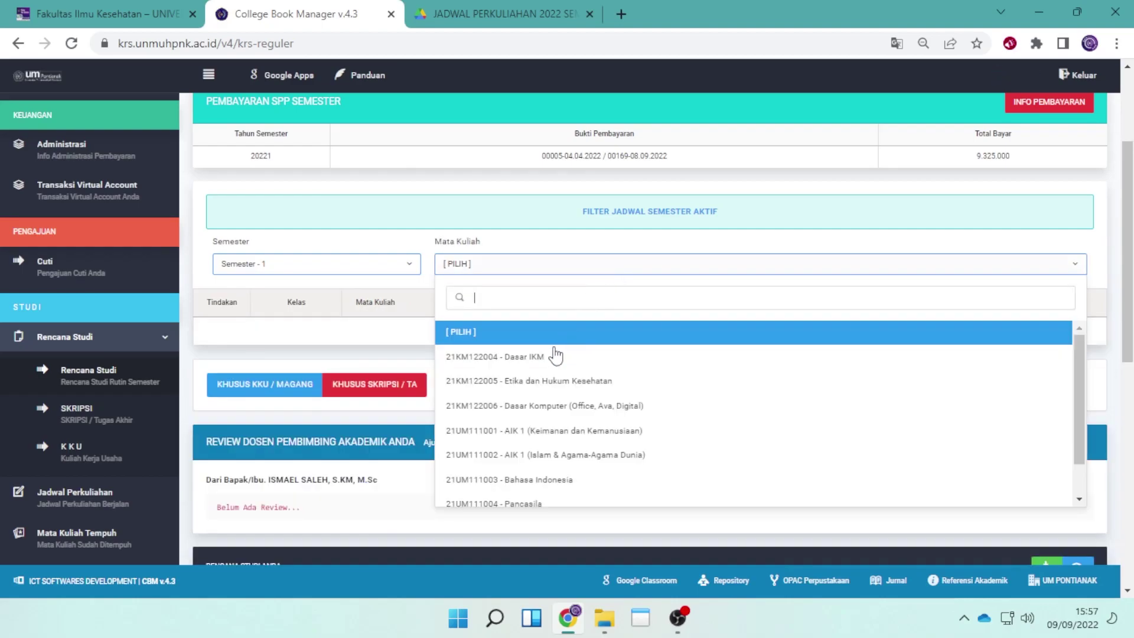
left_click(541, 358)
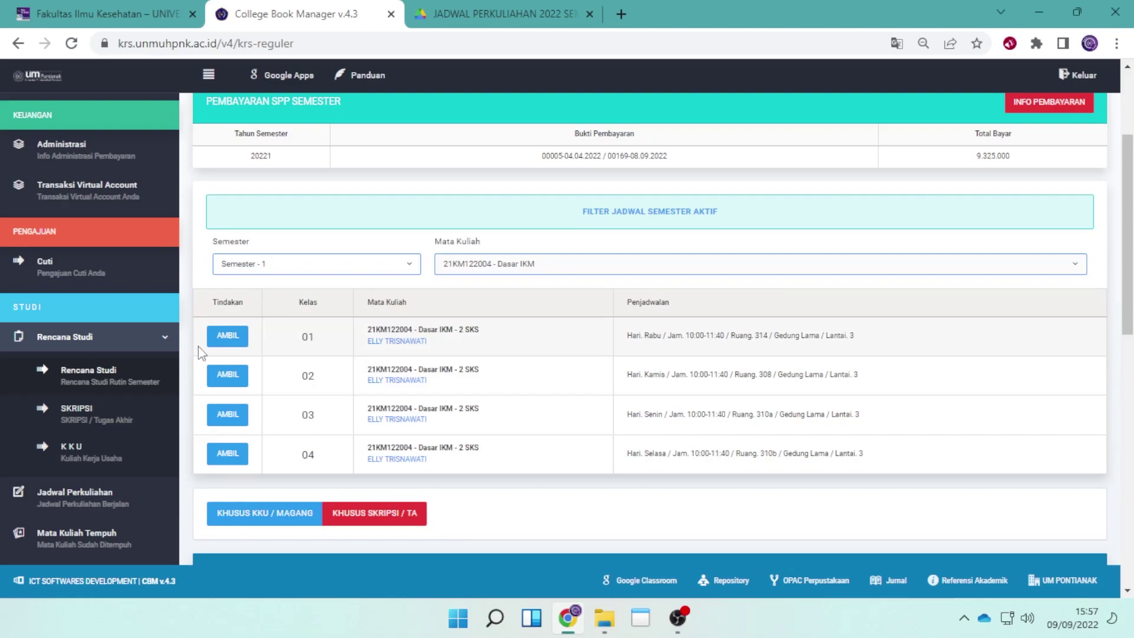
left_click(227, 336)
- Take class 01 of 21KM122005 - Etika dan Hukum Kesehatan and class 01 of 21KM122006 - Dasar Komputer (Office, Ava, Digital)
left_click(532, 264)
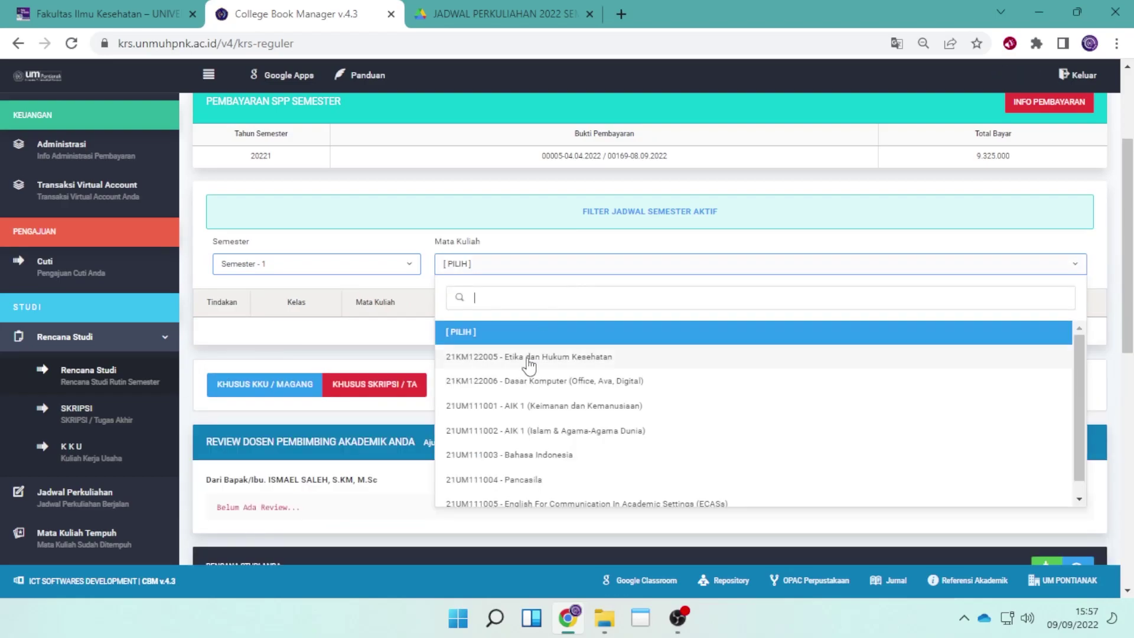
left_click(531, 357)
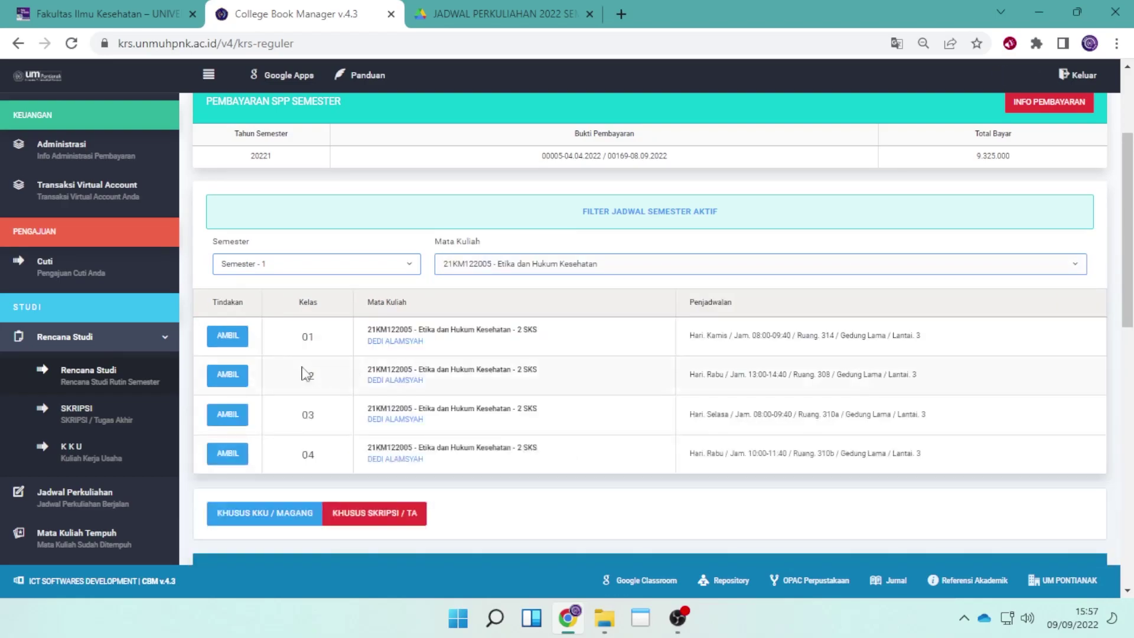
left_click(228, 337)
left_click(572, 269)
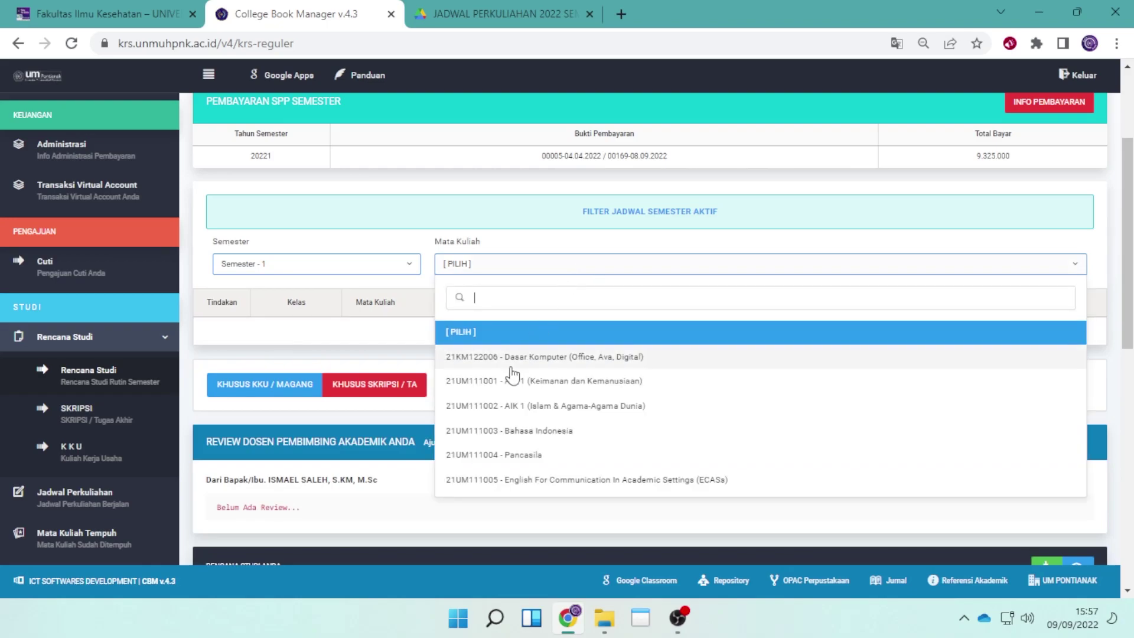
left_click(535, 360)
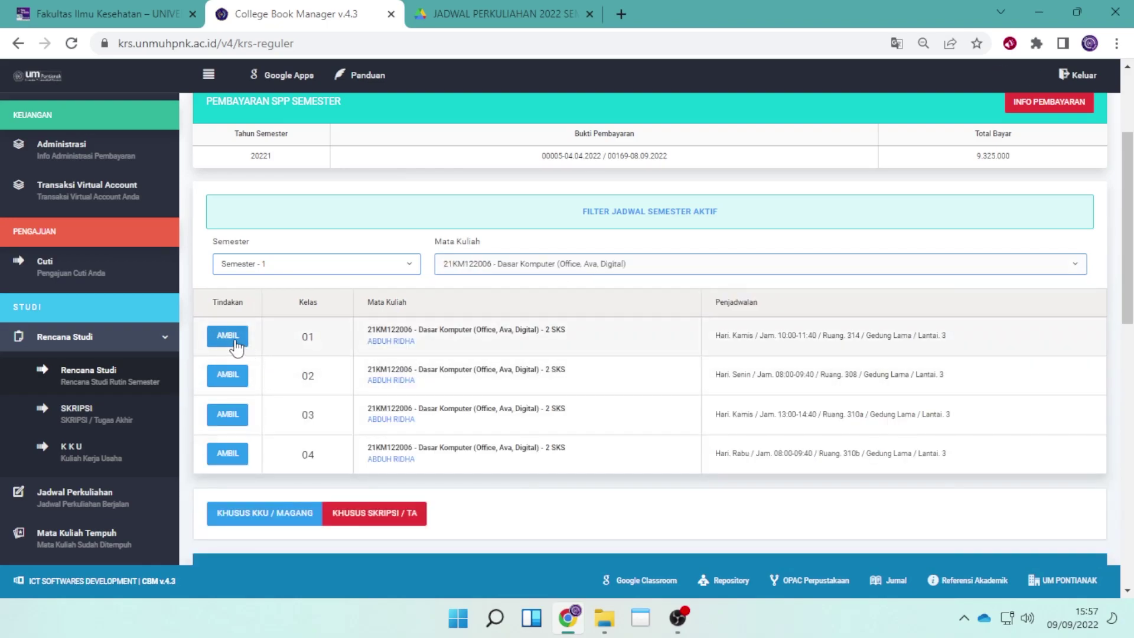
left_click(235, 341)
- Choose 21UM111001 - AIK 1 (Keimanan dan Kemanusiaan) as the Mata Kuliah and take its class 01
left_click(530, 271)
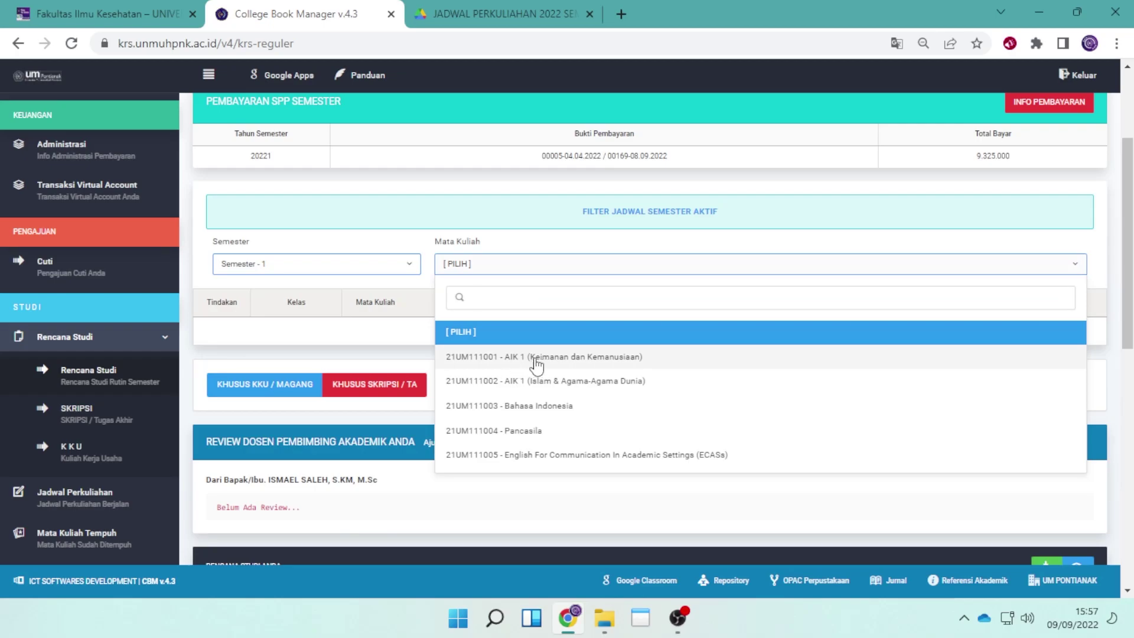
left_click(544, 361)
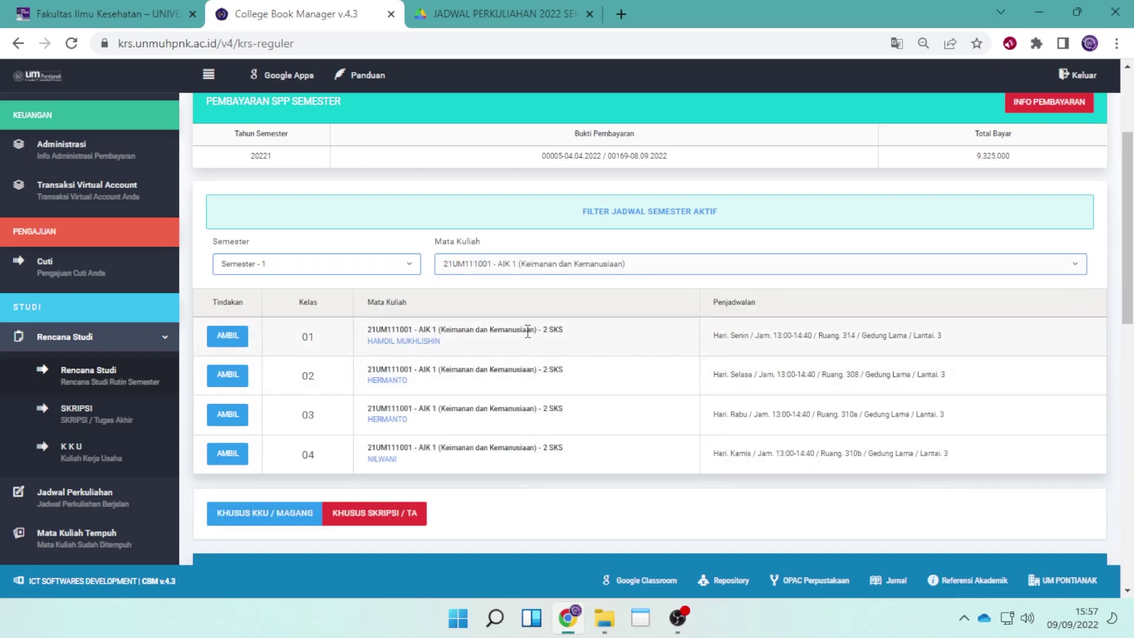
left_click_drag(472, 353, 383, 329)
left_click(521, 347)
left_click(230, 340)
- Take class 01 of 21UM111003 - Bahasa Indonesia and class 01 of 21UM111004 - Pancasila
left_click(554, 266)
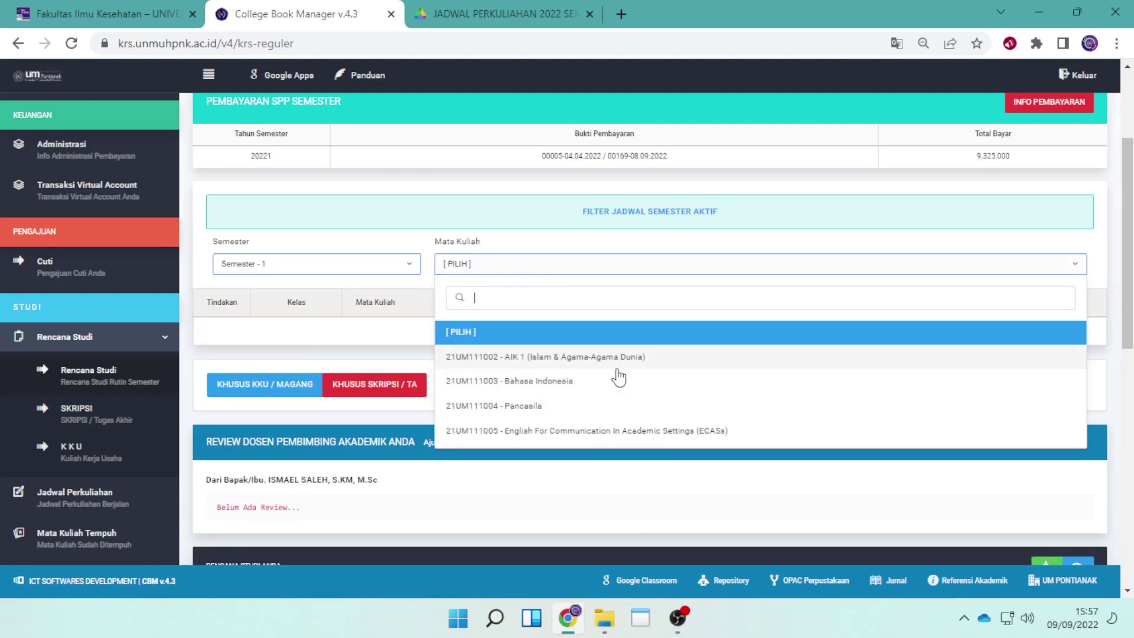
left_click(555, 383)
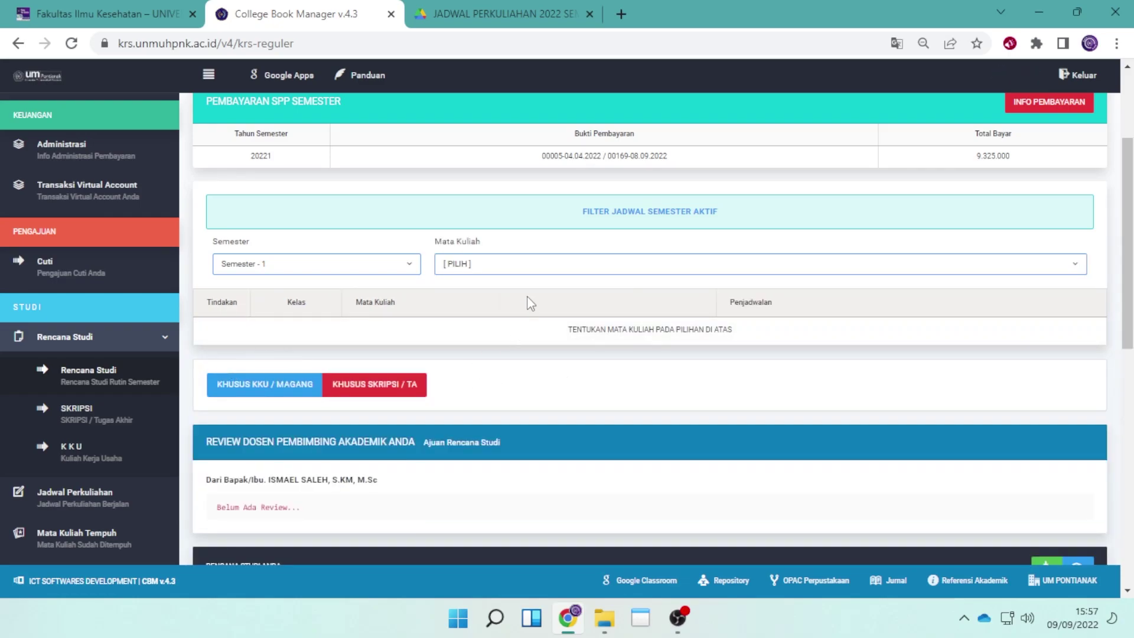
left_click(534, 271)
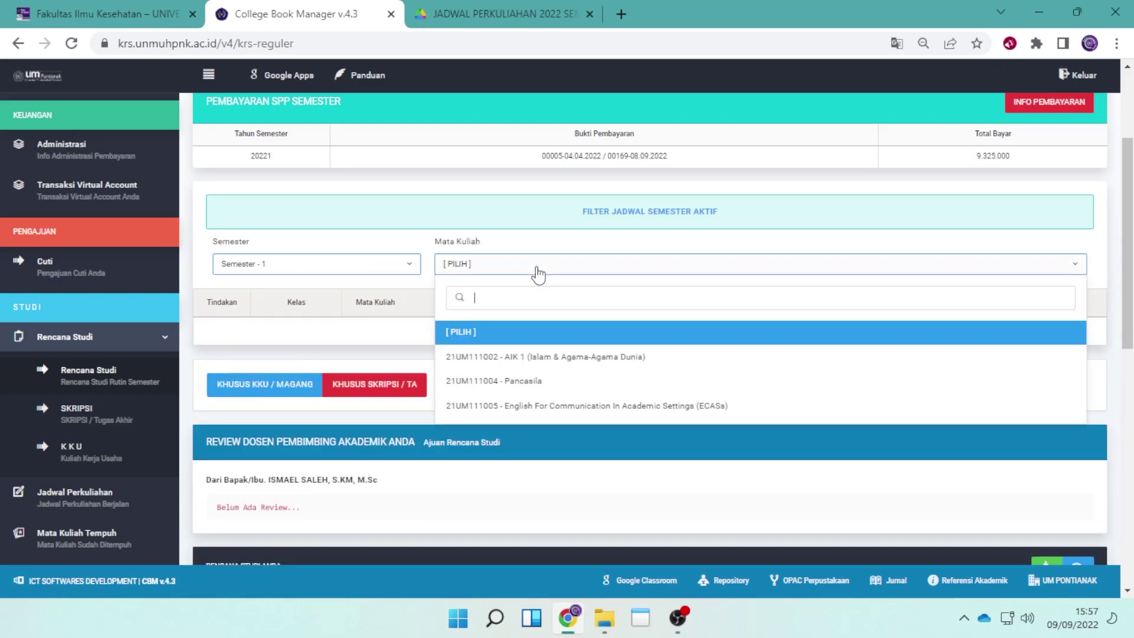
left_click(523, 383)
left_click(233, 334)
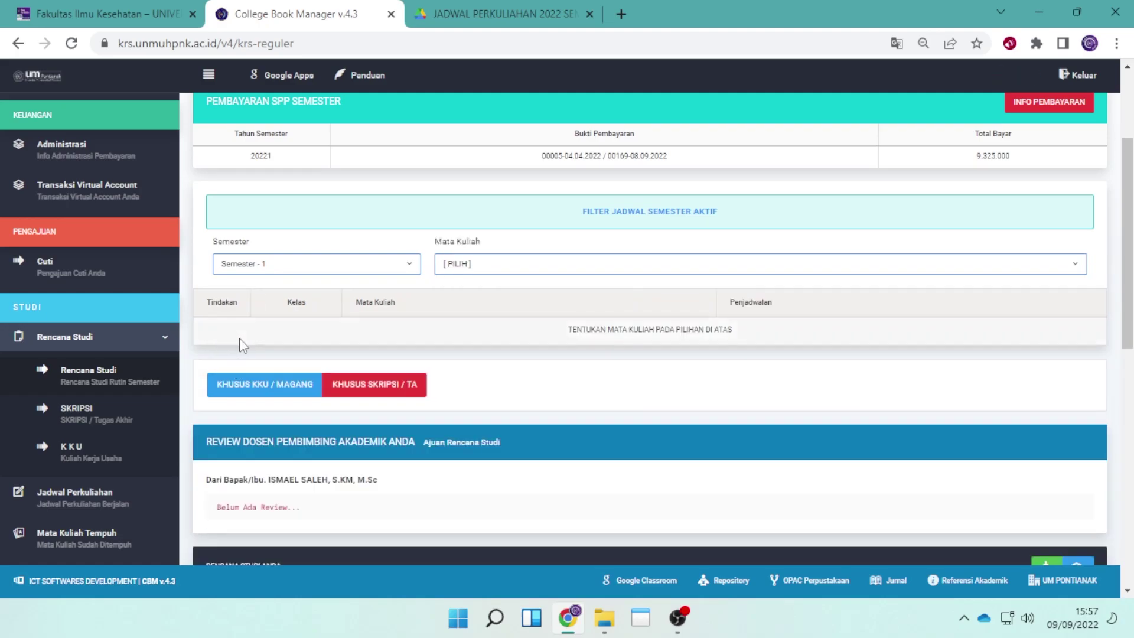
- Take class 01 of 21UM111005 - English For Communication In Academic Settings (ECASs) and review the courses in the Rencana Studi Anda list
left_click(622, 271)
left_click(555, 383)
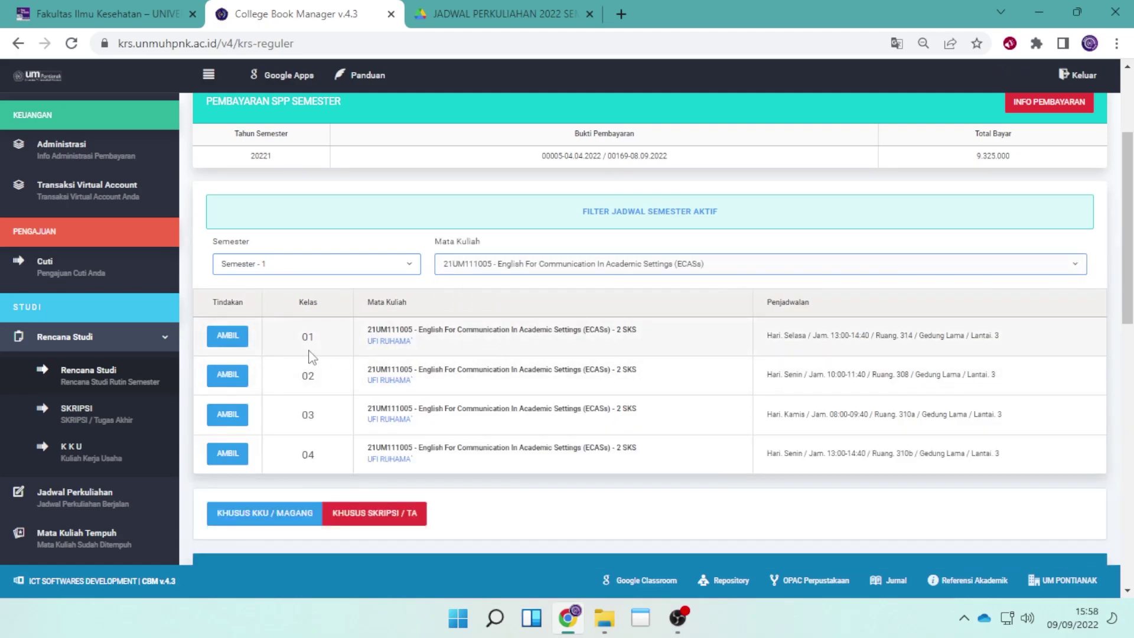
left_click(237, 337)
scroll(567, 348, "down", 7)
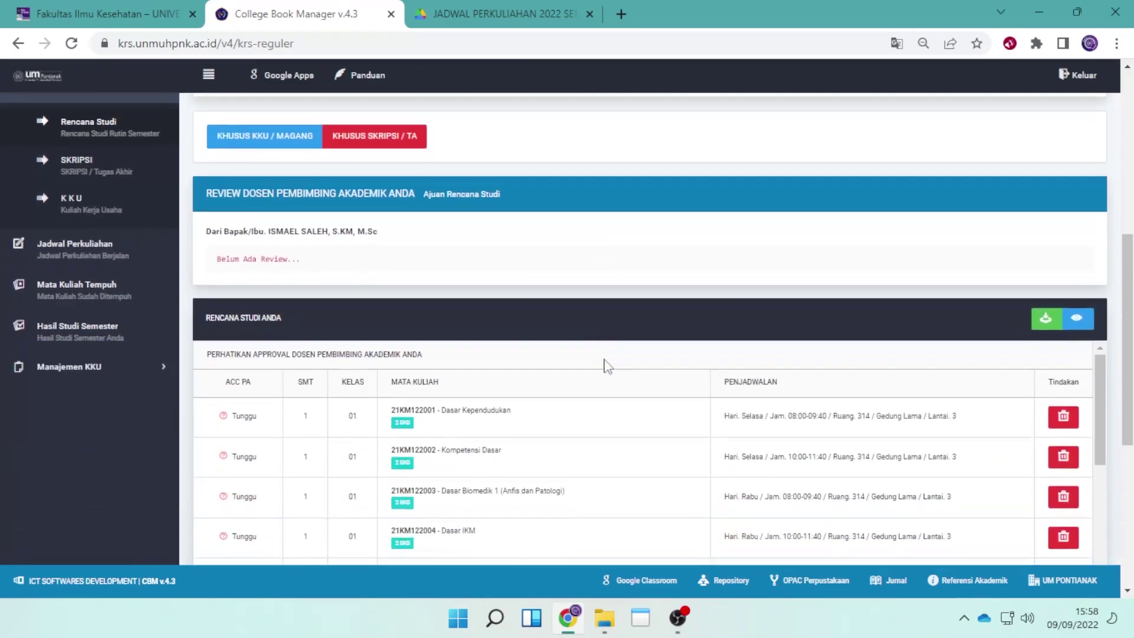
scroll(499, 304, "down", 3)
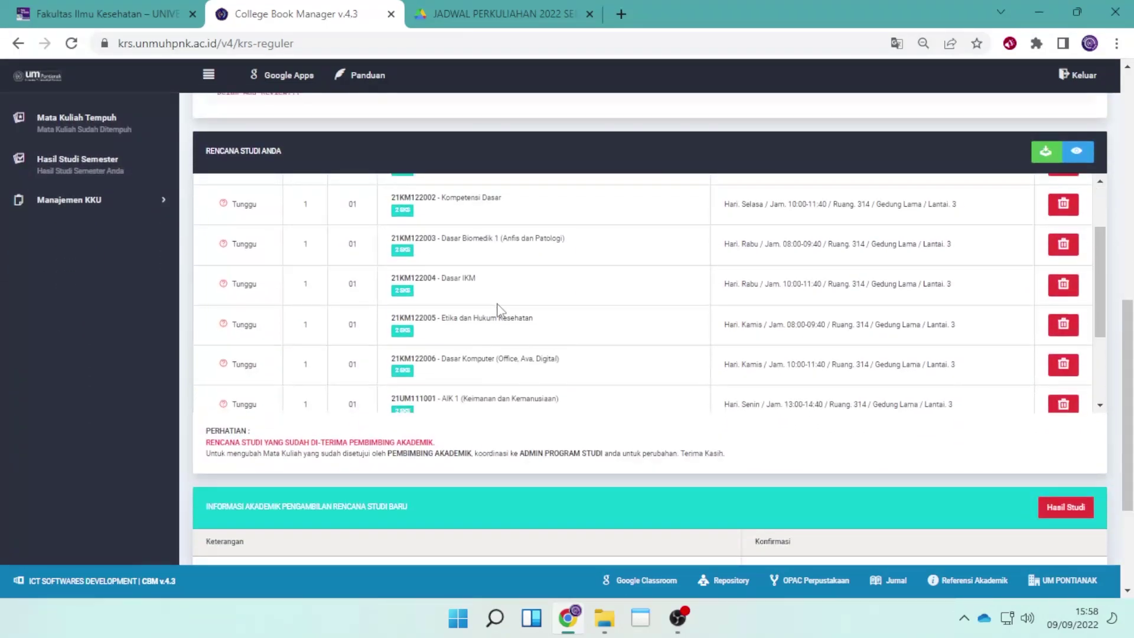
scroll(615, 309, "up", 4)
scroll(931, 273, "up", 1)
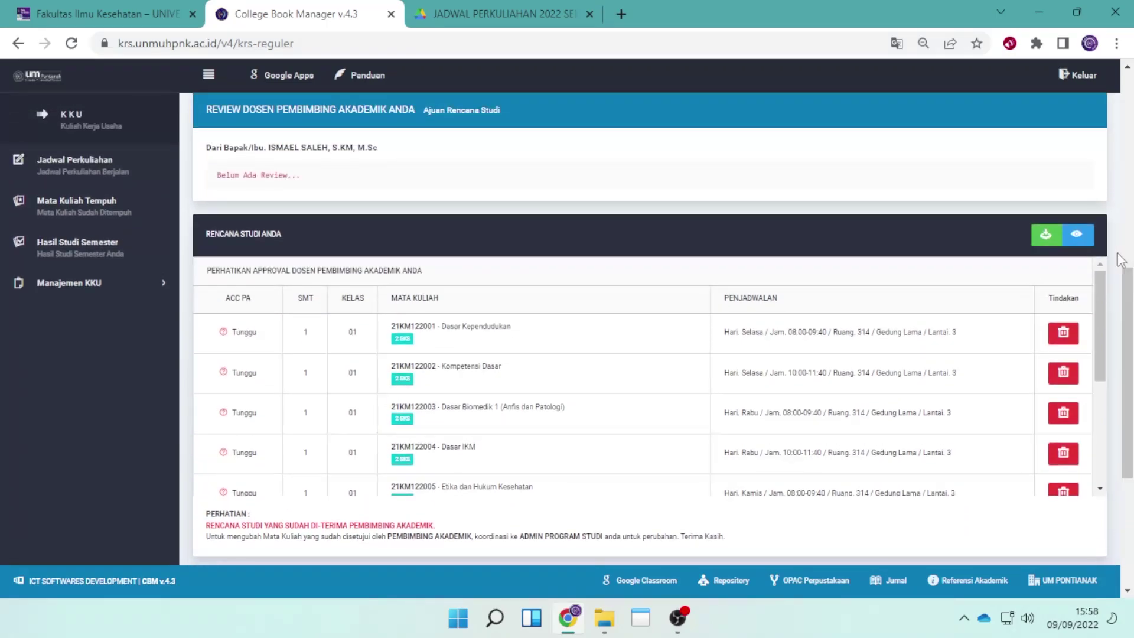
- Preview the Kartu Rencana Studi to check its course table, close the preview and download the KRS as a PDF
left_click(1075, 233)
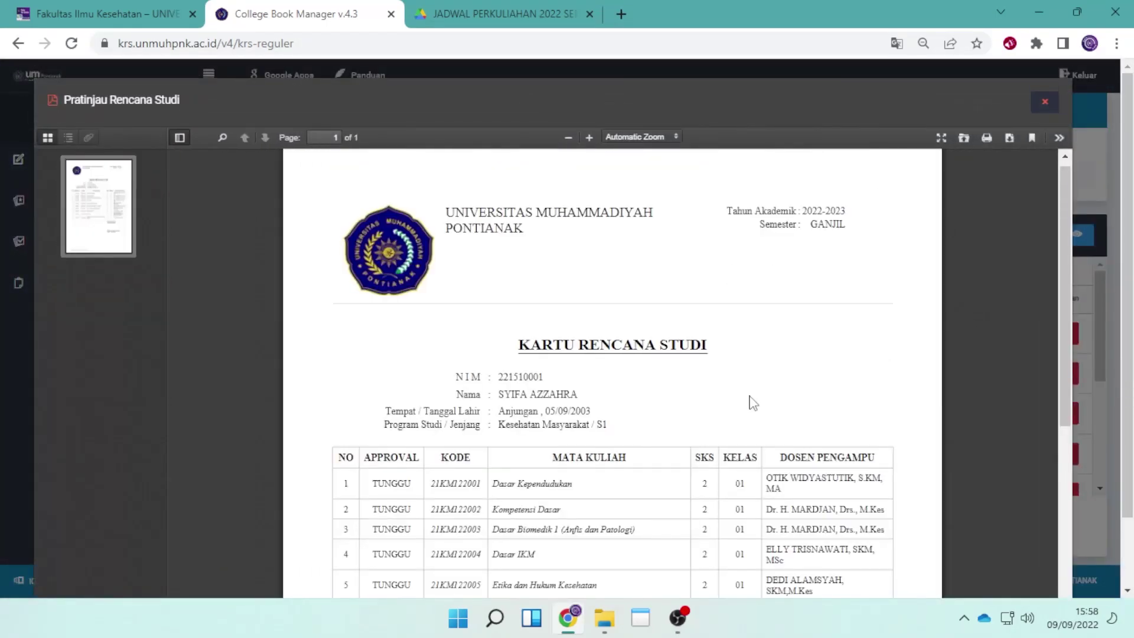
scroll(733, 342, "down", 4)
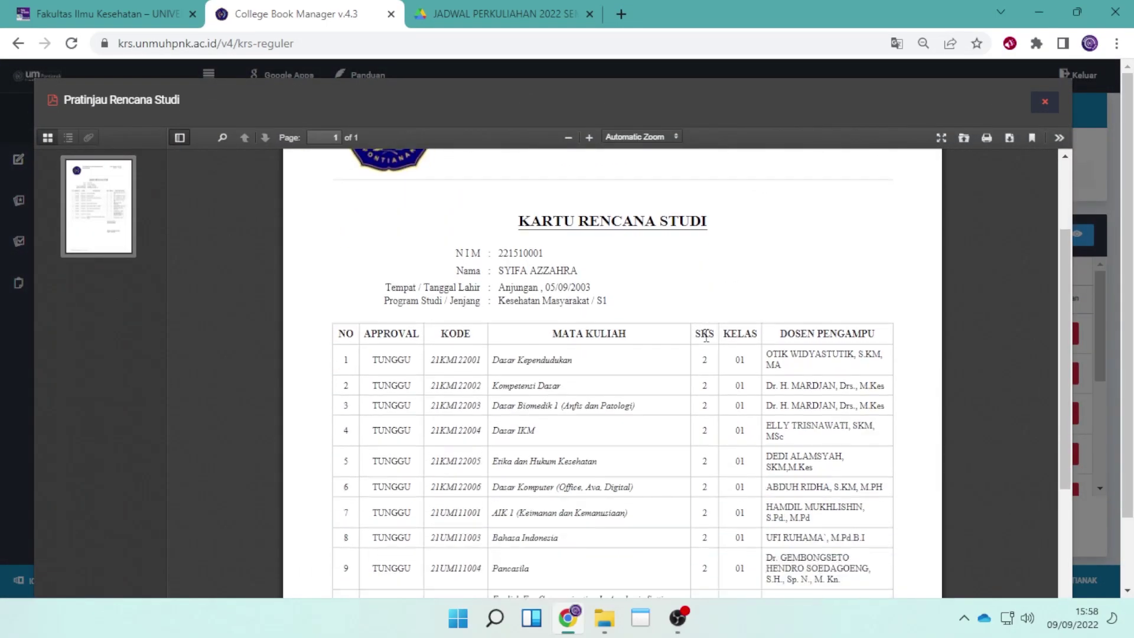
scroll(755, 353, "up", 4)
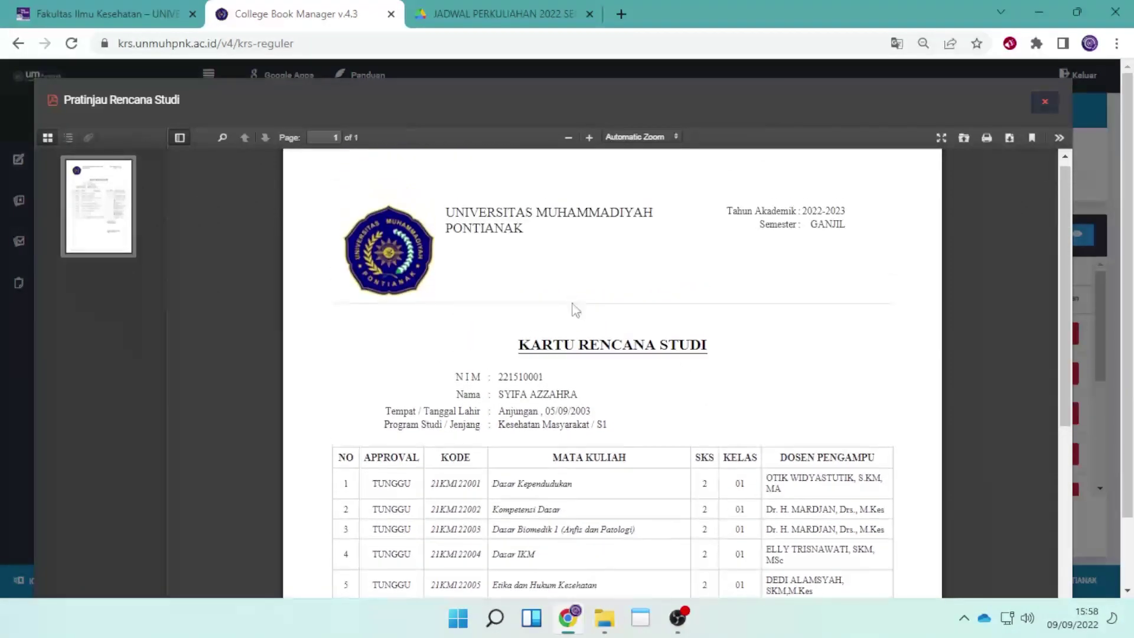
scroll(582, 301, "down", 5)
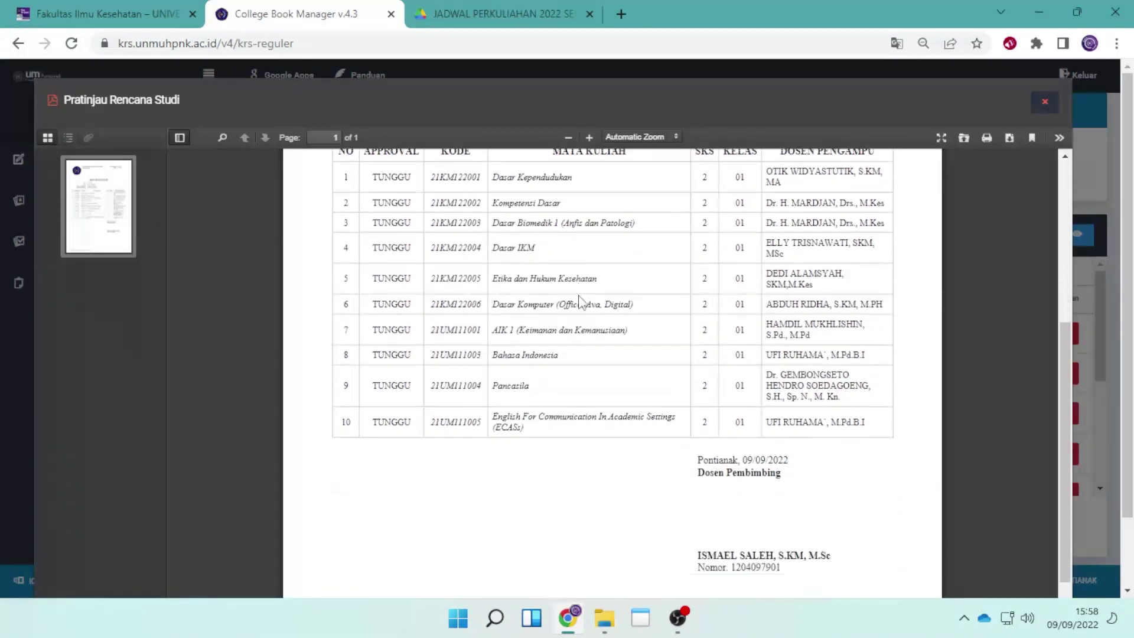
scroll(579, 301, "up", 5)
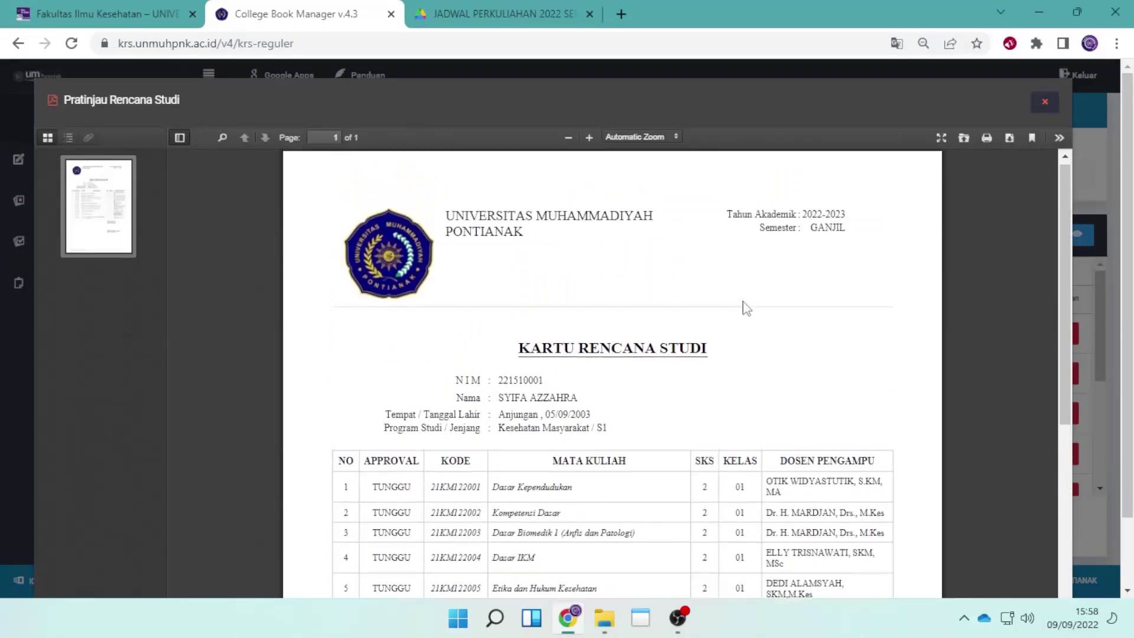
left_click(1045, 105)
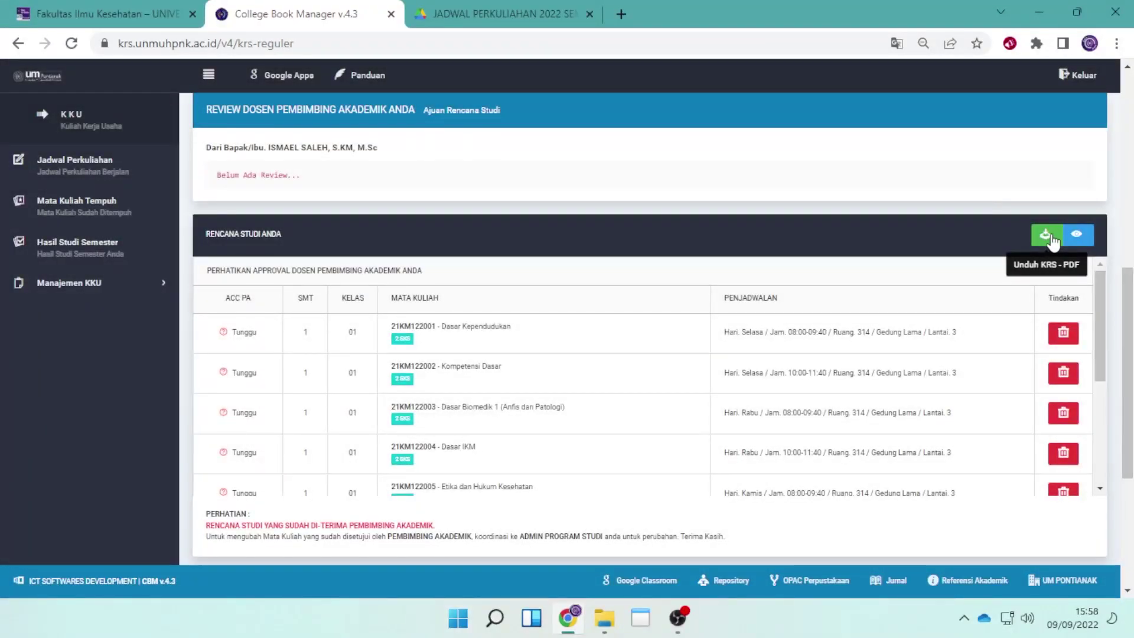
left_click(1045, 236)
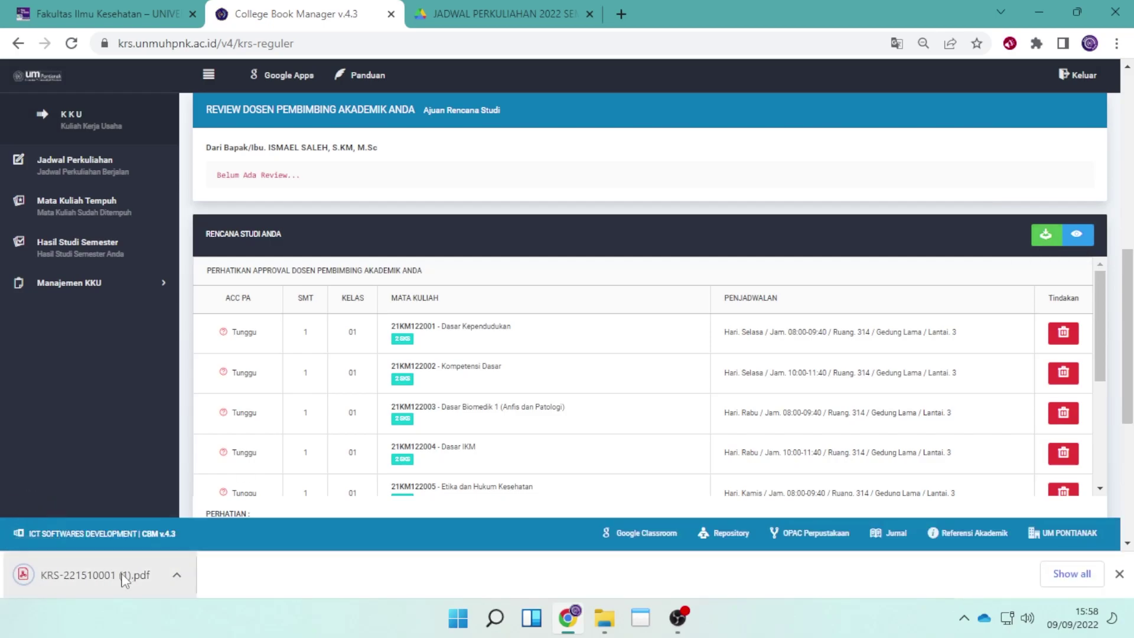